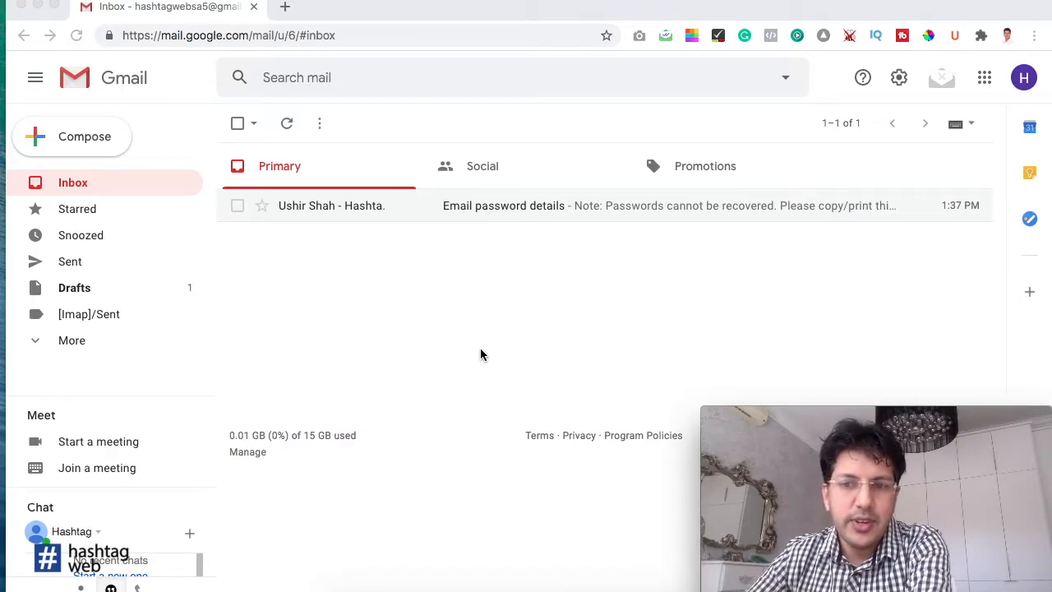
Go to Accounts and Import in full settings and start adding a mail account to fetch from
{"action": "left_click", "coordinate": [504, 306]}
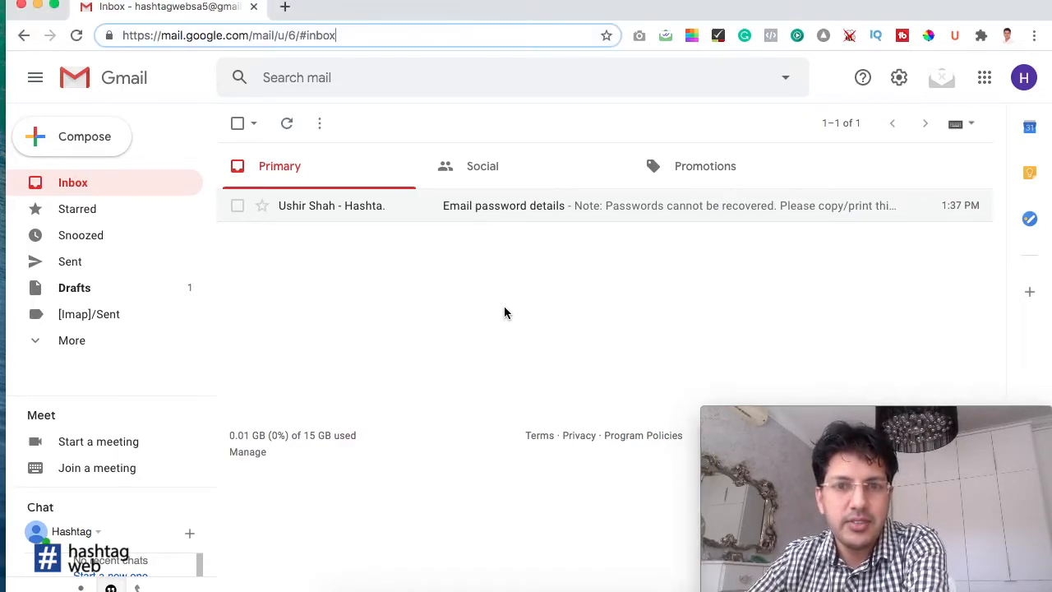
{"action": "left_click", "coordinate": [900, 79]}
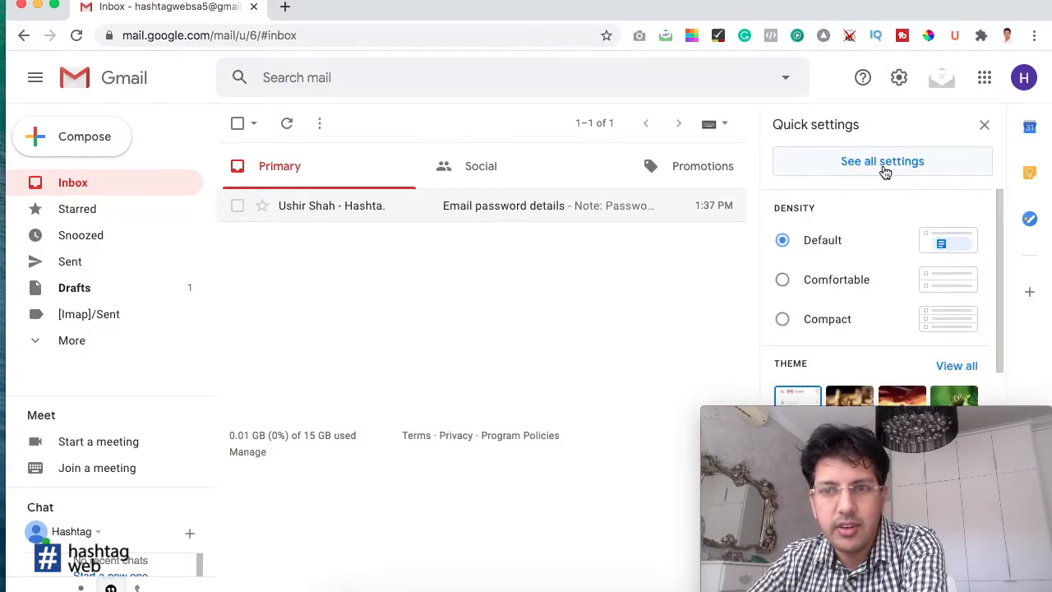
{"action": "left_click", "coordinate": [894, 170]}
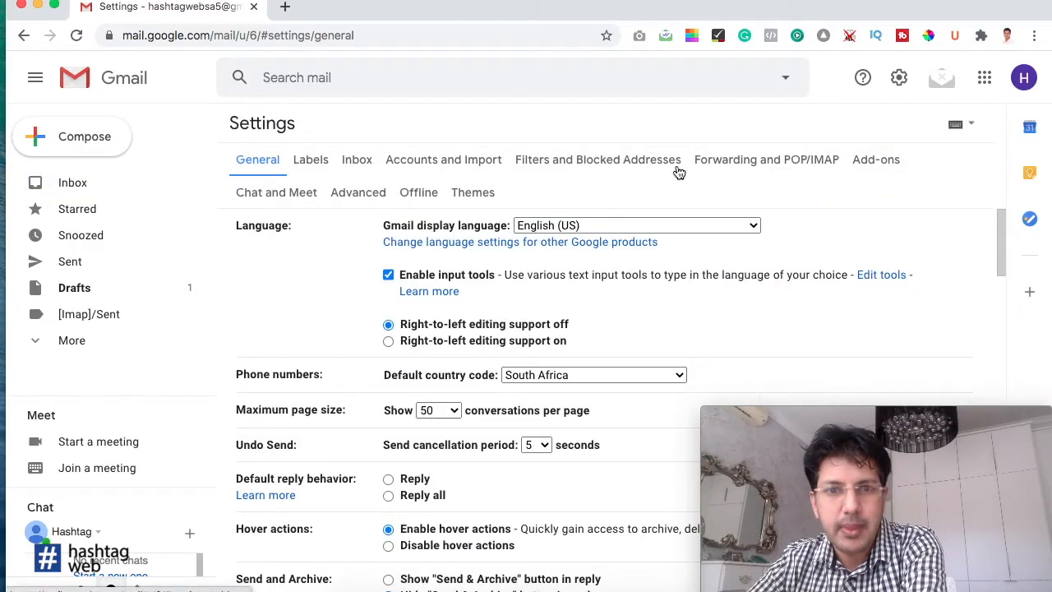
{"action": "left_click", "coordinate": [429, 160]}
{"action": "scroll", "coordinate": [496, 212], "scroll_direction": "down", "scroll_amount": 4}
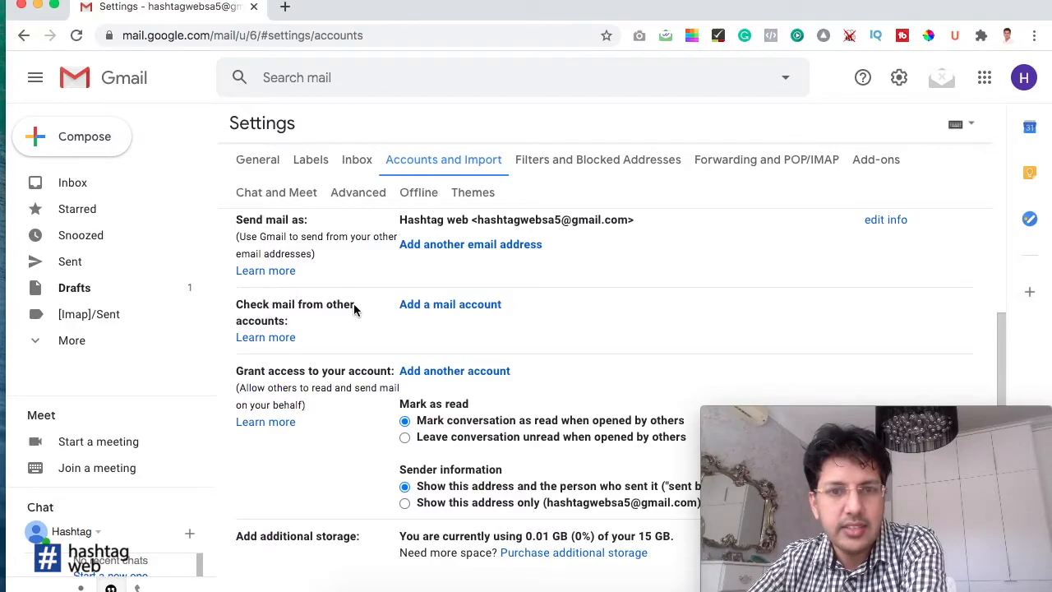
{"action": "left_click", "coordinate": [441, 306]}
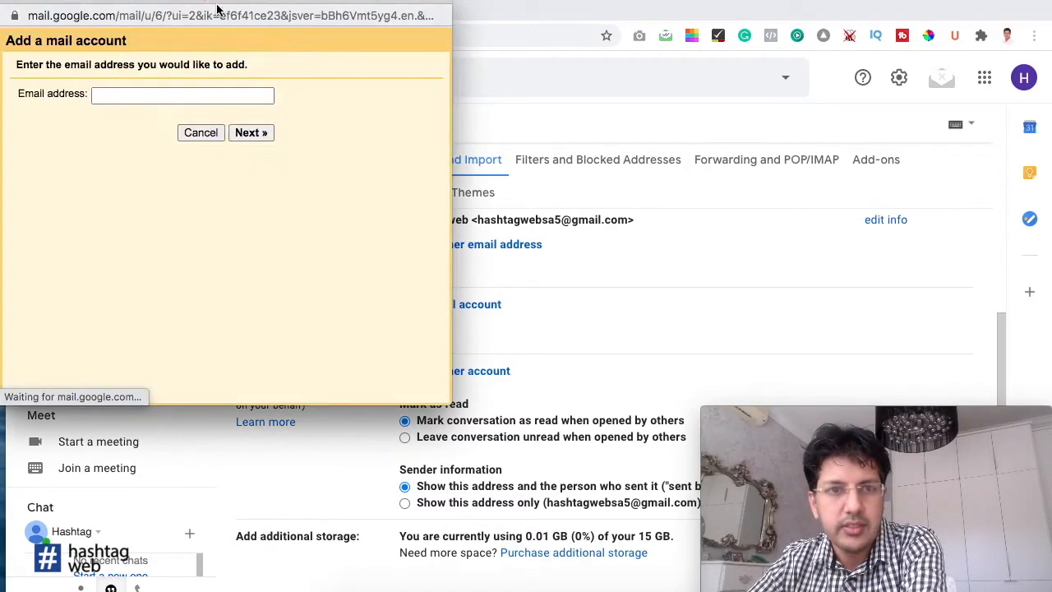
Copy the new account's email address from the Email password details message
{"action": "left_click_drag", "start_coordinate": [204, 4], "coordinate": [741, 64]}
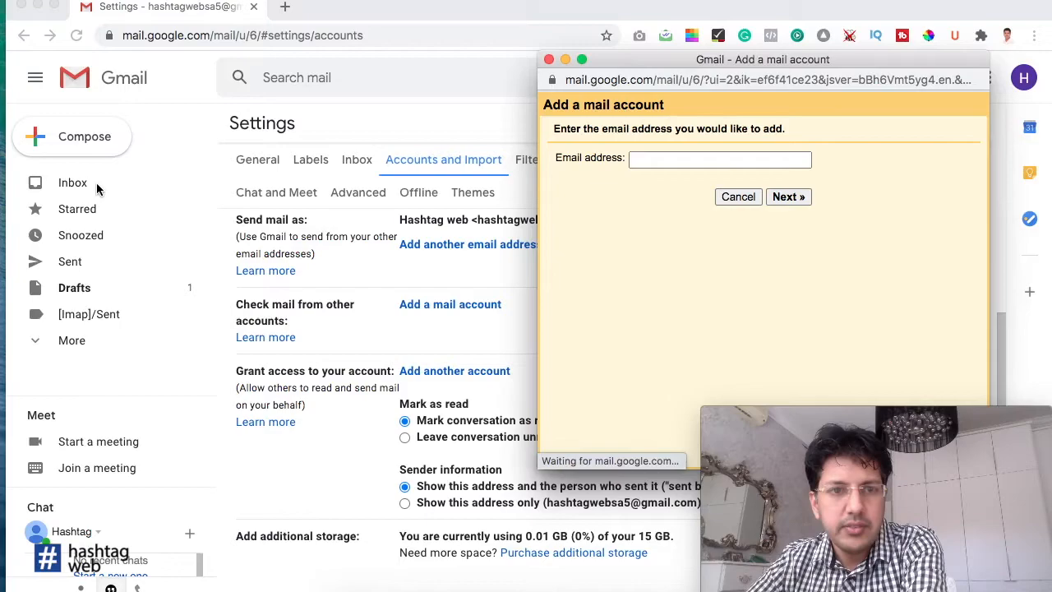
{"action": "left_click", "coordinate": [55, 200]}
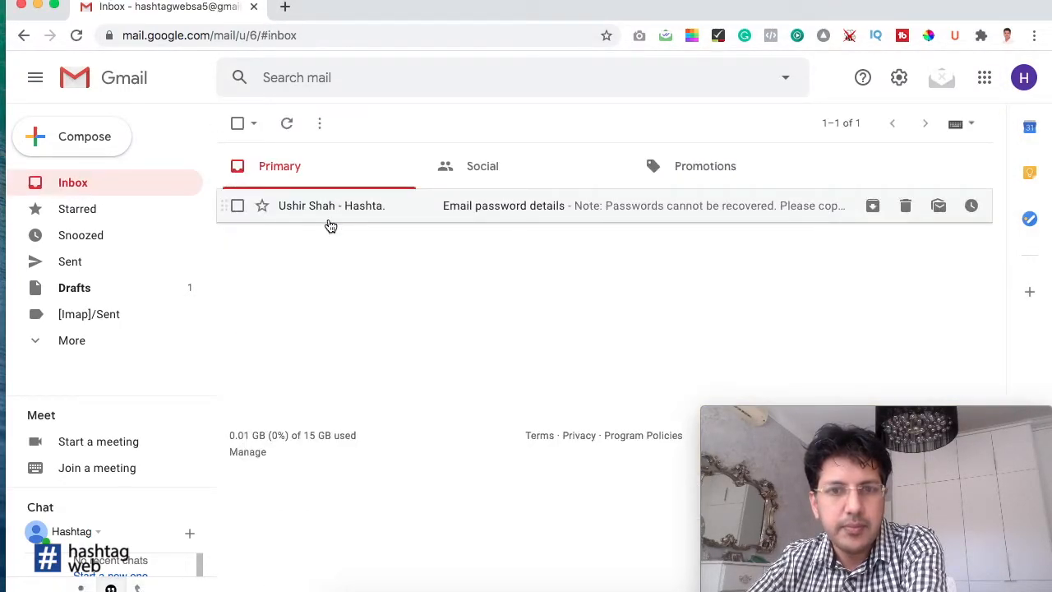
{"action": "left_click", "coordinate": [331, 207]}
{"action": "left_click_drag", "start_coordinate": [473, 374], "coordinate": [368, 377]}
{"action": "right_click", "coordinate": [367, 376]}
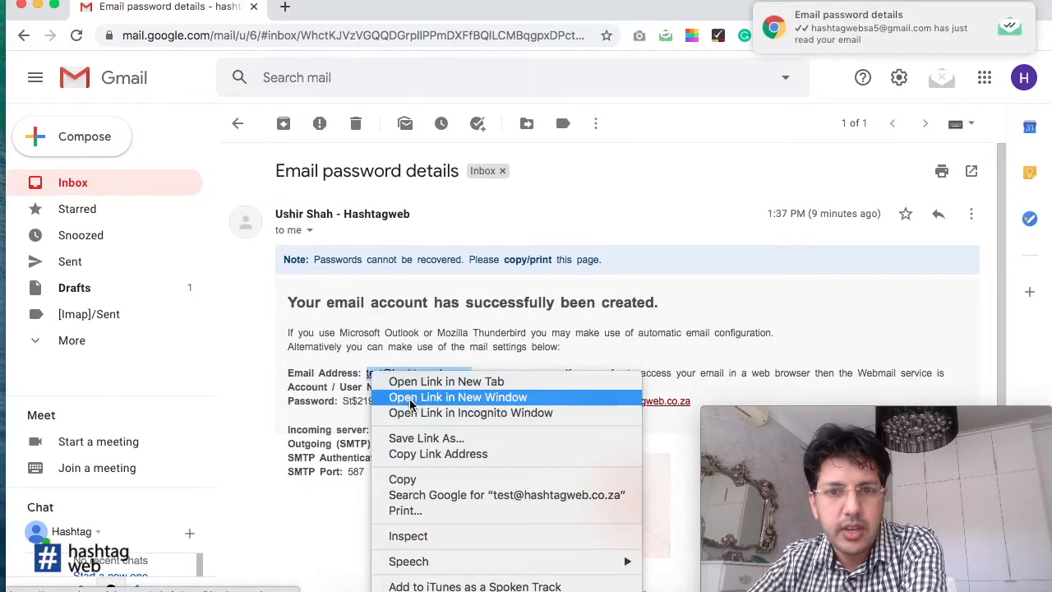
{"action": "left_click", "coordinate": [427, 488]}
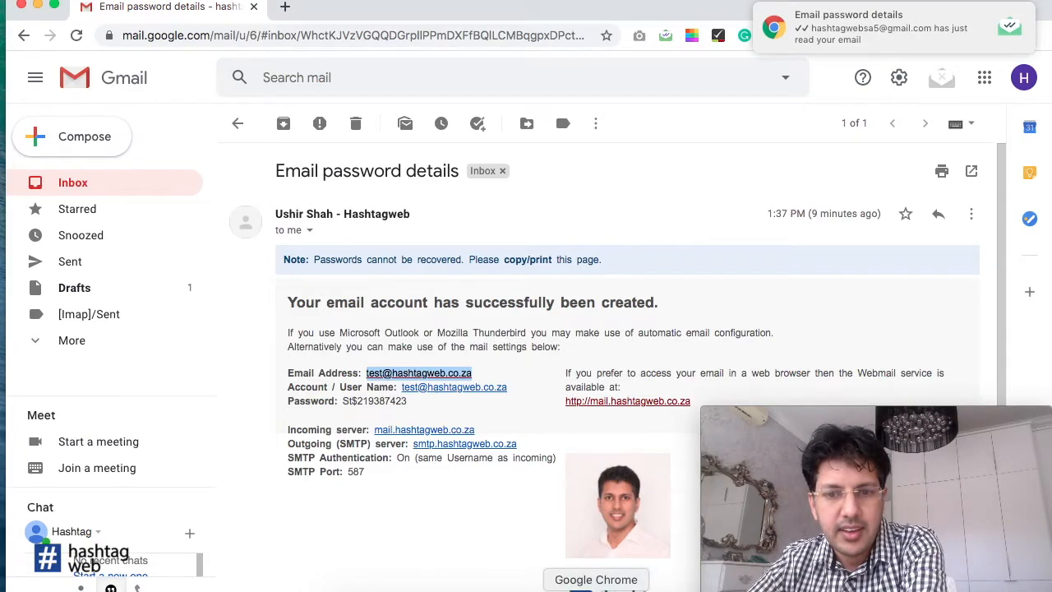
Paste the copied address into the add-account window's Email address field and continue
{"action": "right_click", "coordinate": [596, 587]}
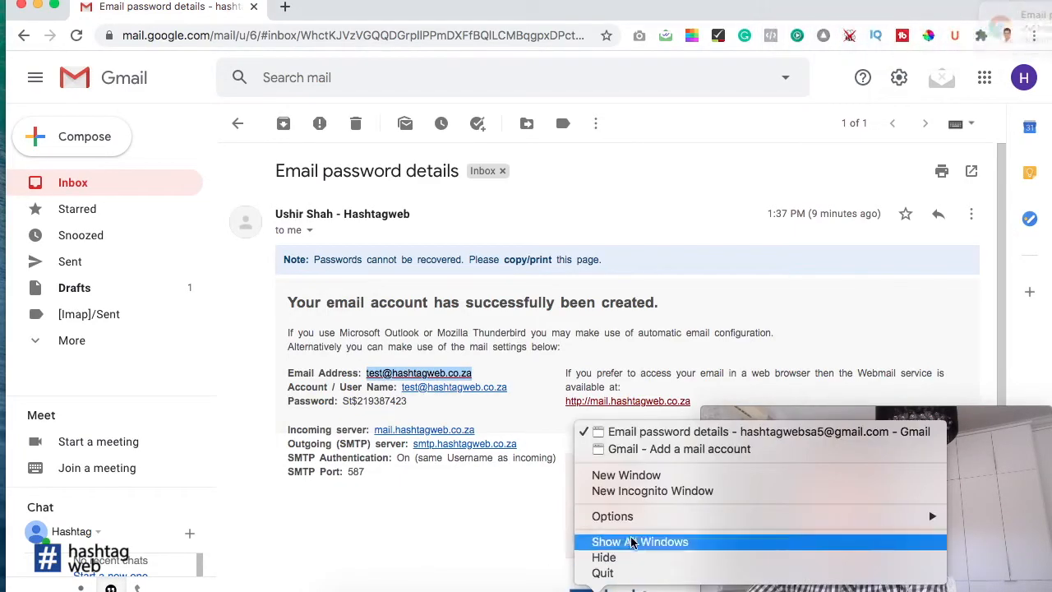
{"action": "left_click", "coordinate": [647, 451]}
{"action": "right_click", "coordinate": [681, 162]}
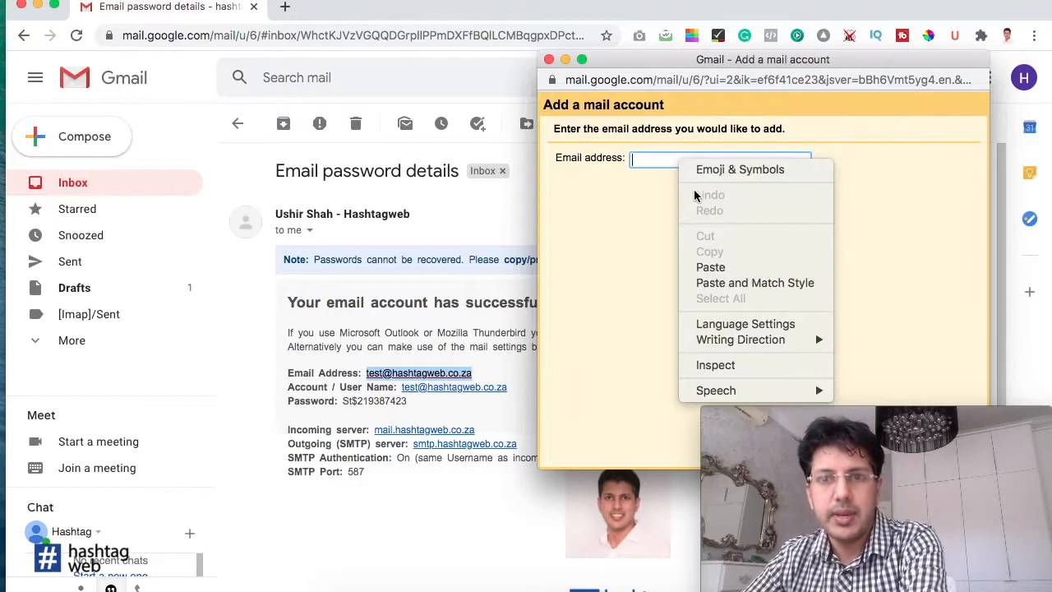
{"action": "left_click", "coordinate": [708, 267]}
{"action": "left_click", "coordinate": [785, 199]}
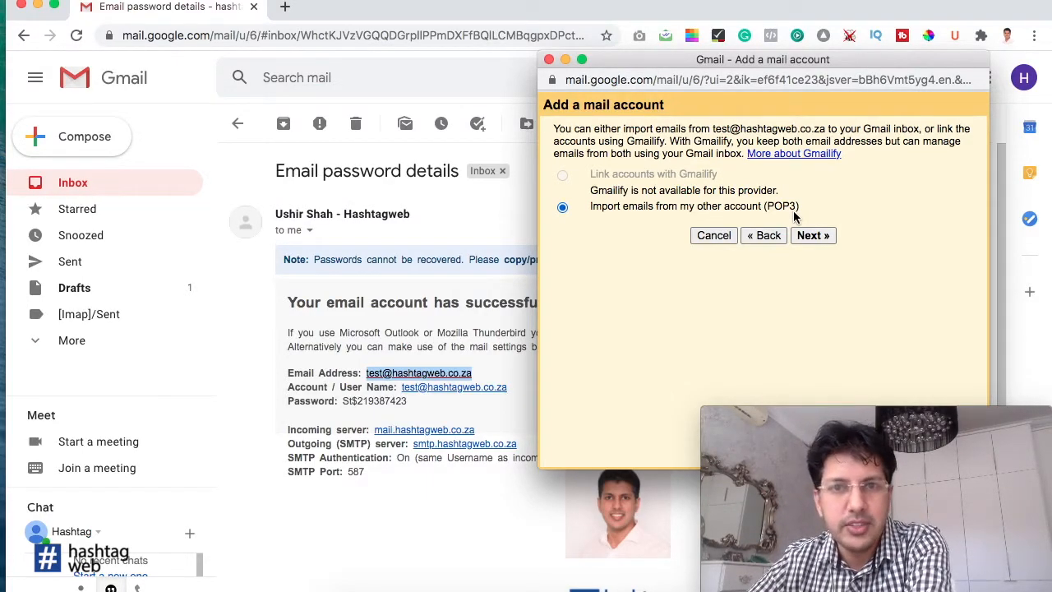
Choose POP3 import and copy the account password from the details email
{"action": "left_click", "coordinate": [810, 235]}
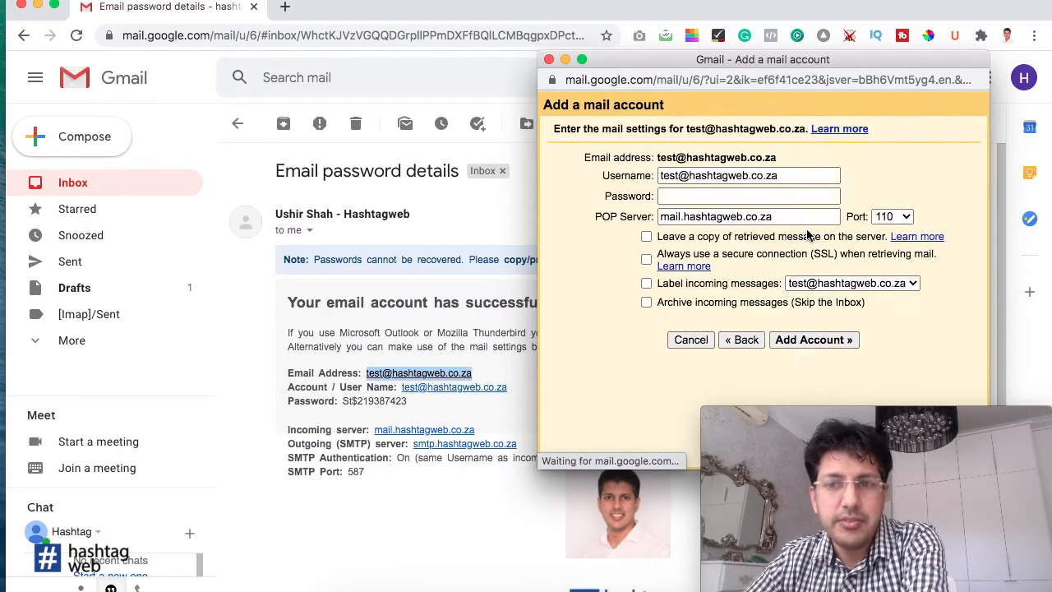
{"action": "left_click", "coordinate": [752, 195]}
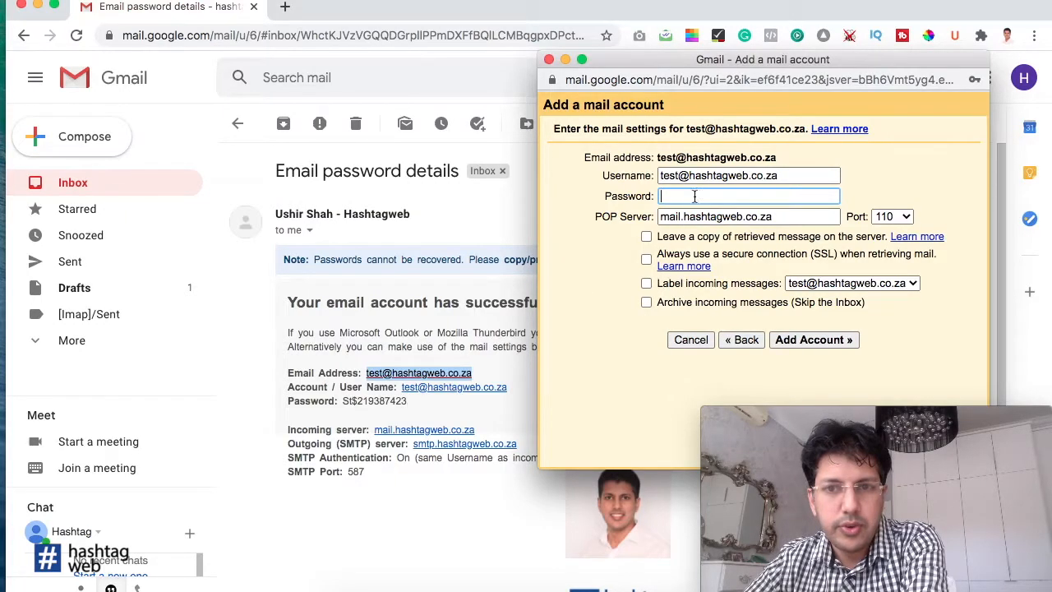
{"action": "left_click", "coordinate": [427, 411]}
{"action": "left_click_drag", "start_coordinate": [406, 402], "coordinate": [342, 402]}
{"action": "right_click", "coordinate": [345, 399]}
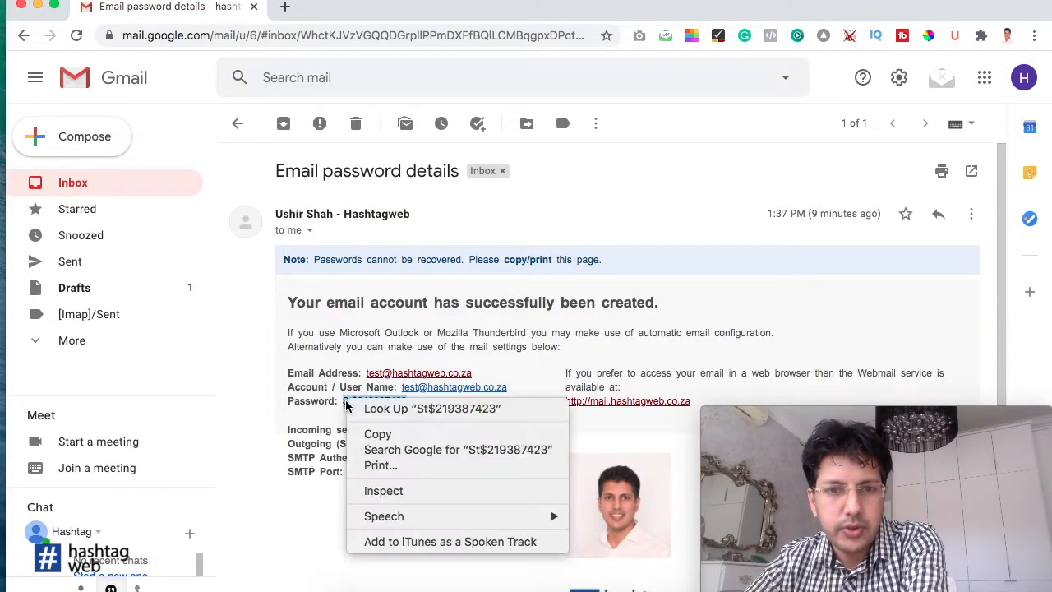
{"action": "left_click", "coordinate": [378, 434]}
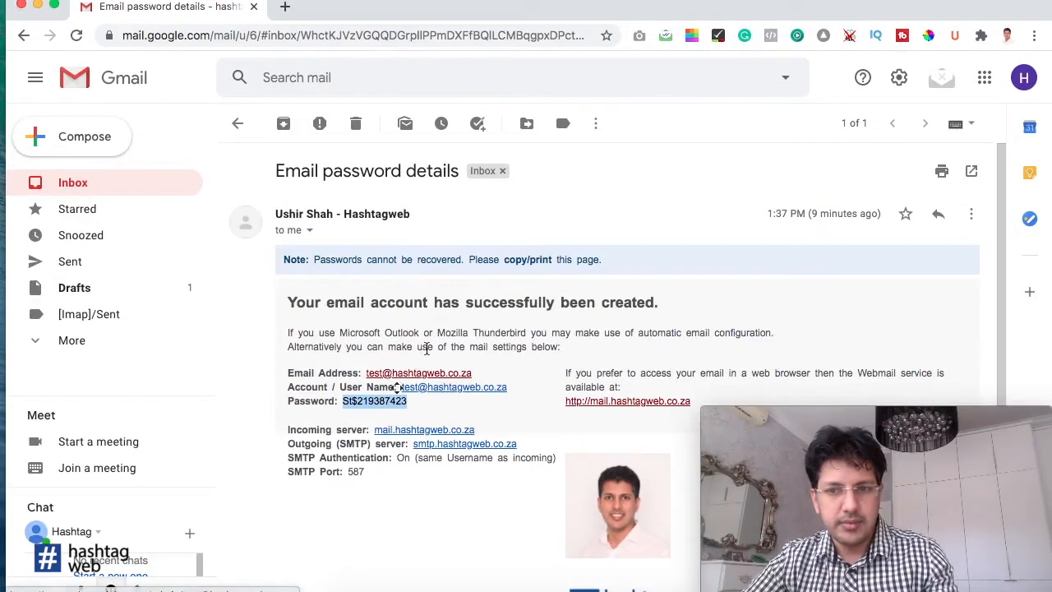
{"action": "scroll", "coordinate": [394, 386], "scroll_direction": "down", "scroll_amount": 2}
{"action": "scroll", "coordinate": [631, 356], "scroll_direction": "up", "scroll_amount": 2}
Paste the password, enable labelling of incoming messages, and add the account
{"action": "left_click", "coordinate": [631, 355]}
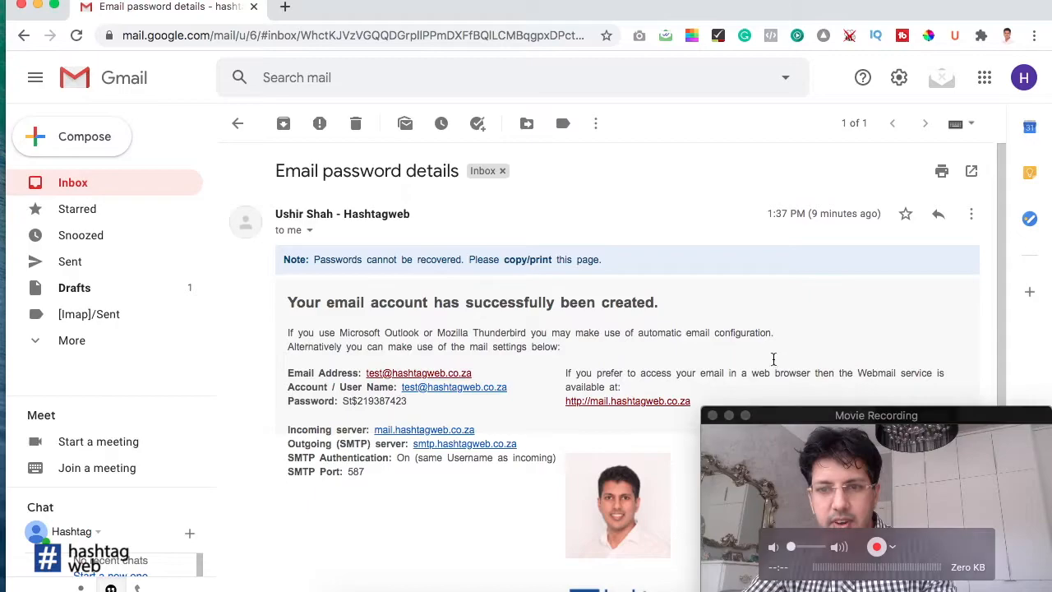
{"action": "right_click", "coordinate": [597, 585]}
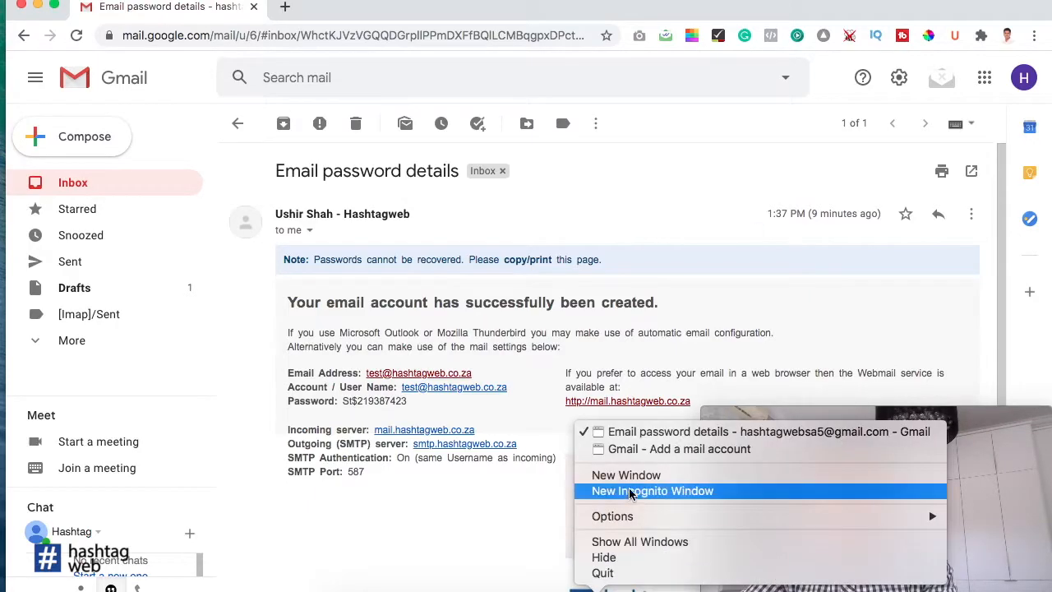
{"action": "left_click", "coordinate": [641, 448]}
{"action": "right_click", "coordinate": [757, 203]}
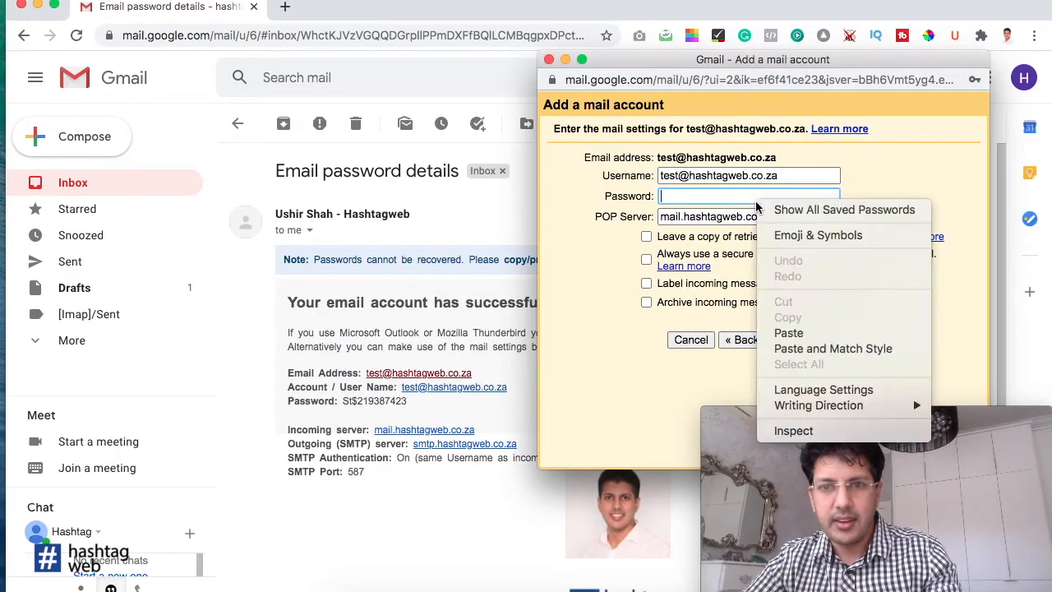
{"action": "left_click", "coordinate": [788, 332]}
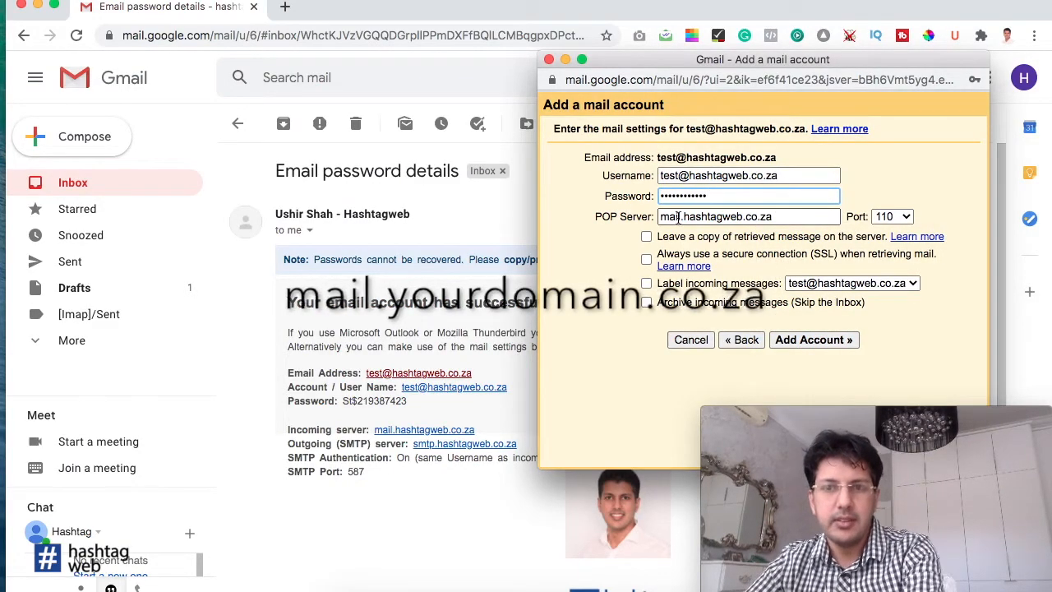
{"action": "left_click", "coordinate": [645, 283]}
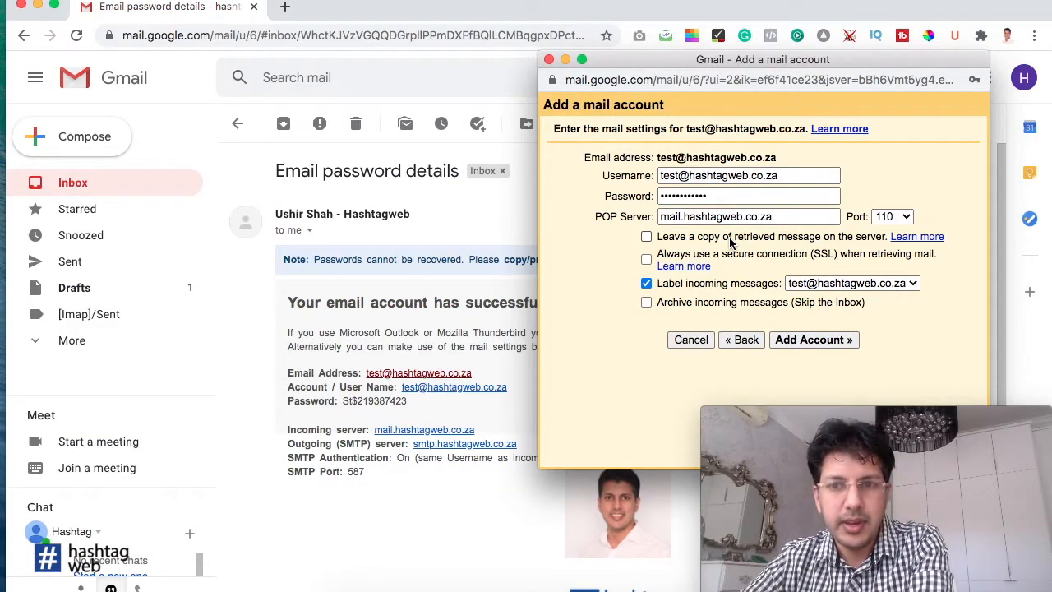
{"action": "left_click", "coordinate": [782, 343]}
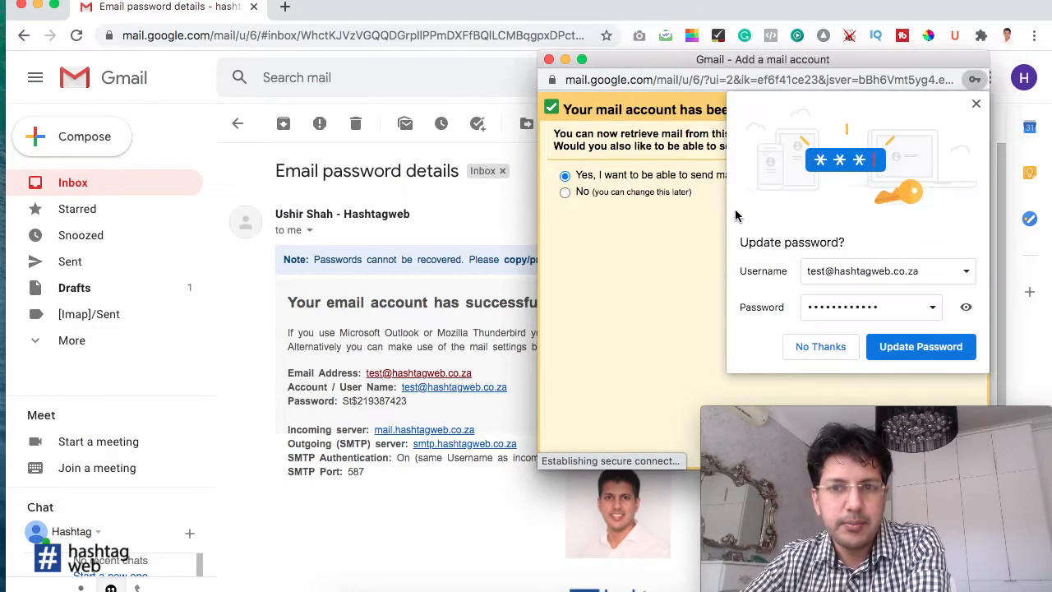
Save the updated browser password and begin send-as setup, re-entering the sender name
{"action": "left_click", "coordinate": [904, 350]}
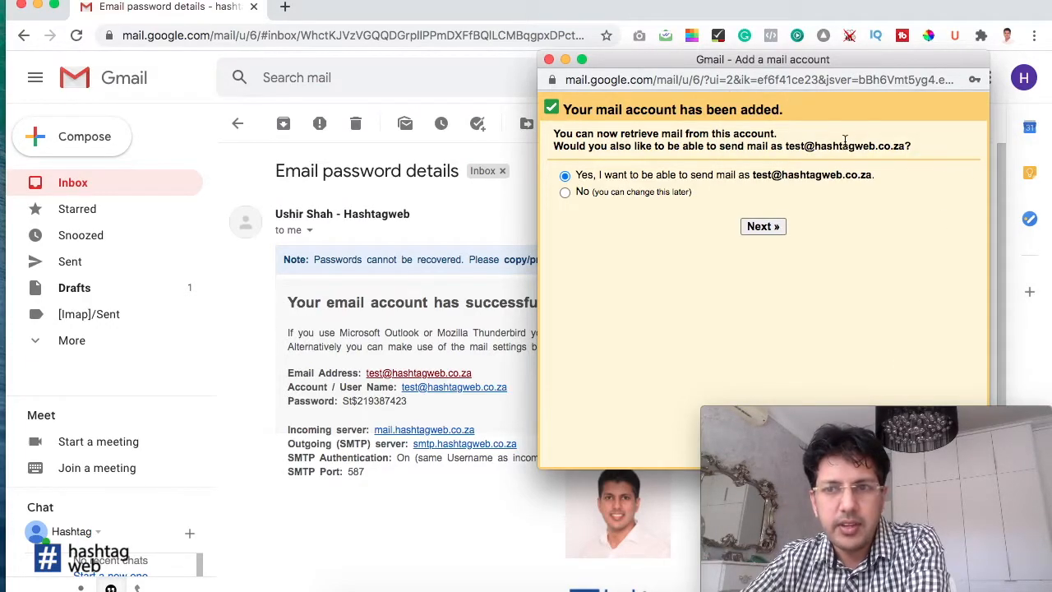
{"action": "left_click", "coordinate": [764, 226]}
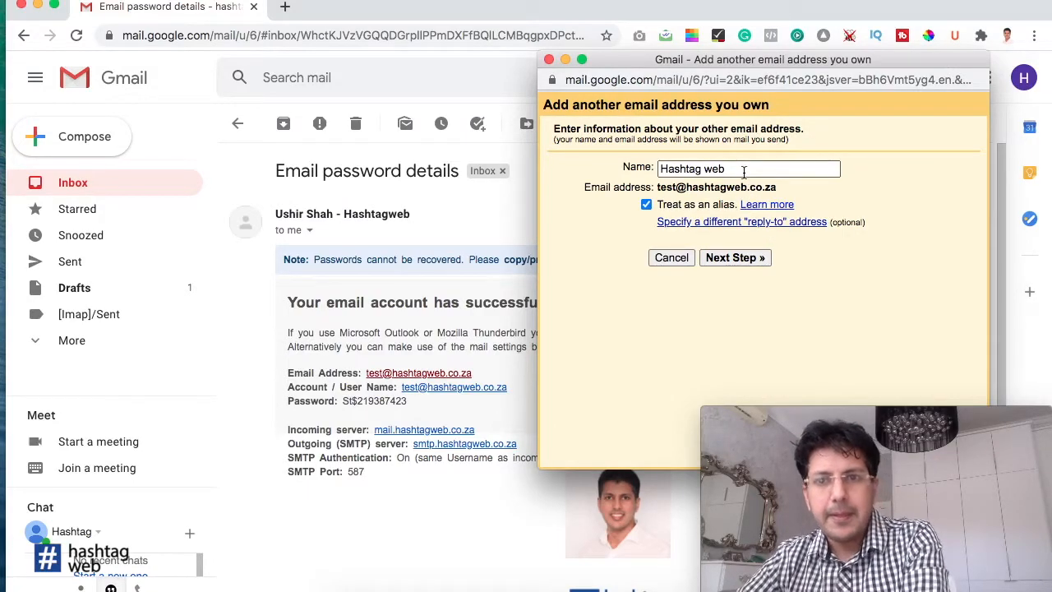
{"action": "left_click_drag", "start_coordinate": [743, 170], "coordinate": [658, 170]}
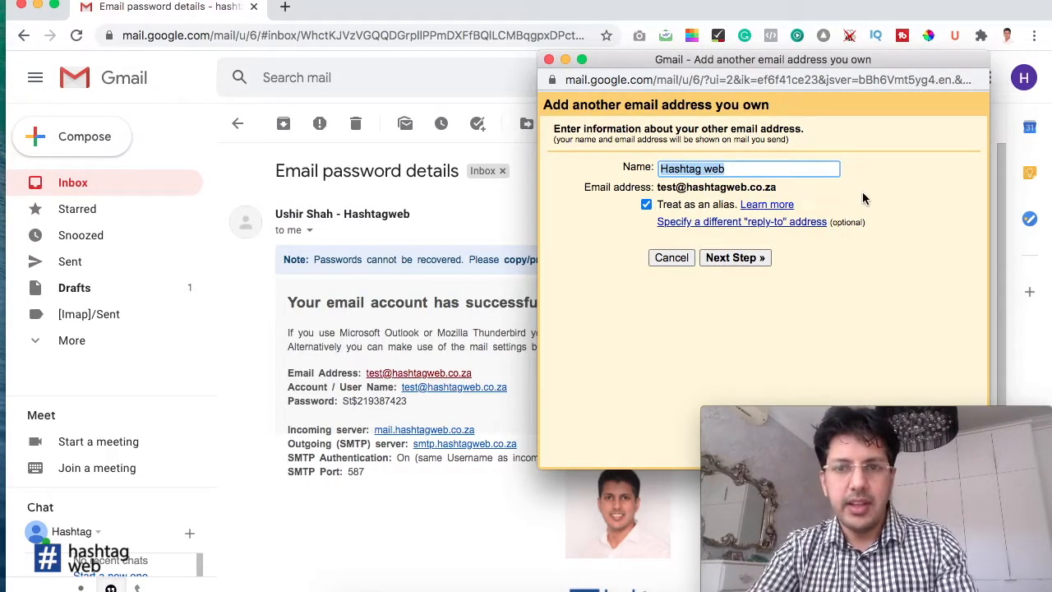
{"action": "type", "text": "Ushir"}
{"action": "key", "text": "Down"}
{"action": "key", "text": "Return"}
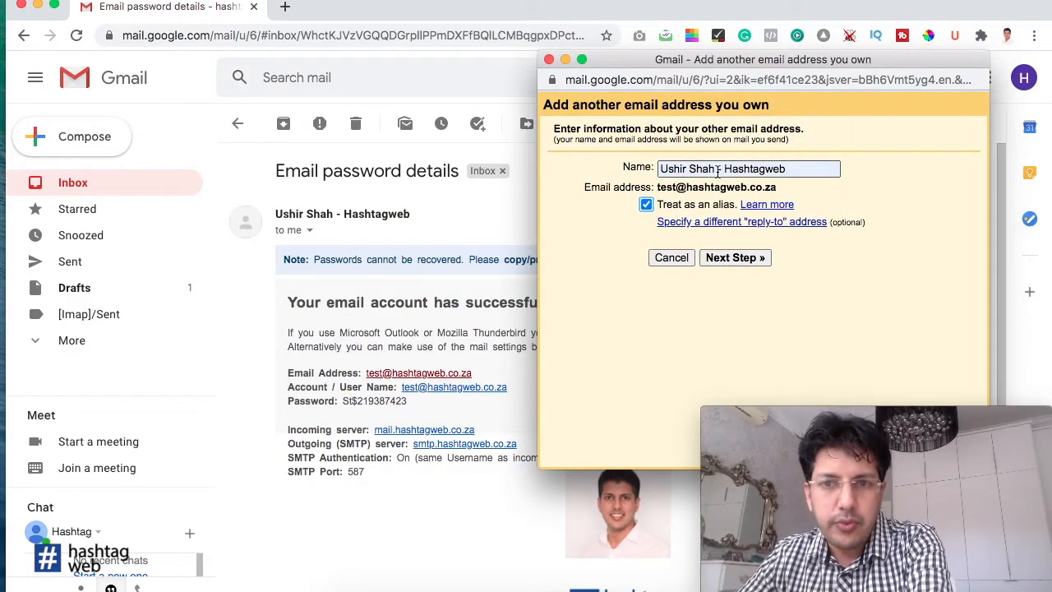
Restore the add-address popup, keep the sender name unchanged, and advance to SMTP settings
{"action": "left_click_drag", "start_coordinate": [716, 170], "coordinate": [662, 170]}
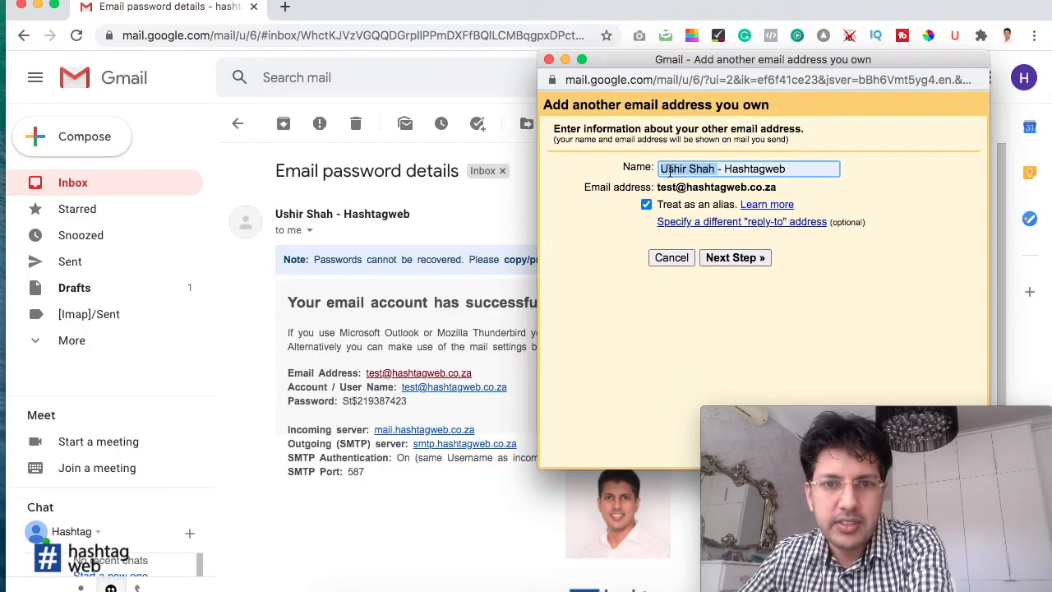
{"action": "left_click", "coordinate": [69, 187]}
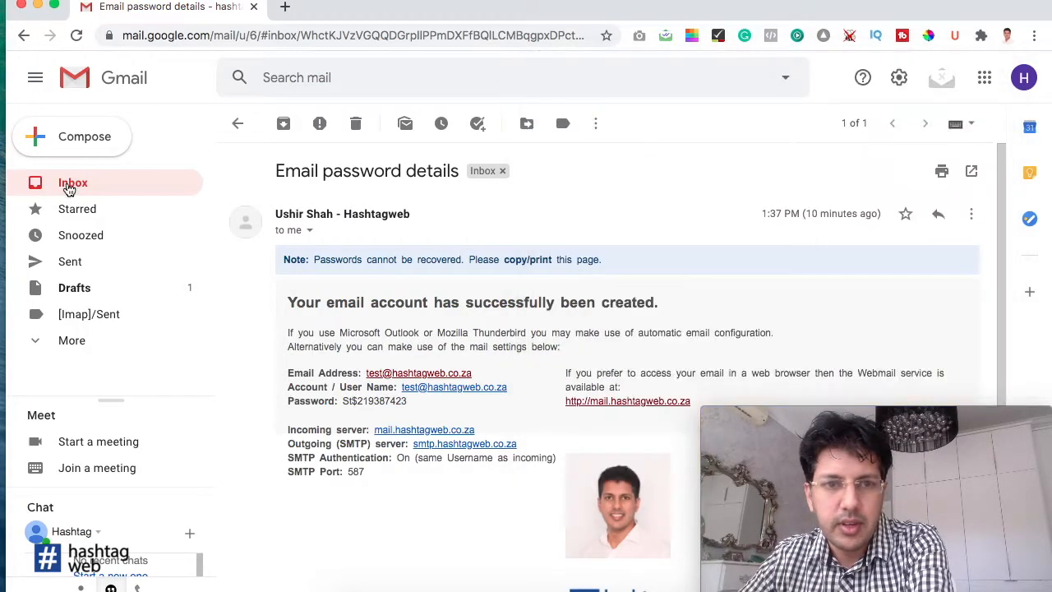
{"action": "mouse_move", "coordinate": [358, 207]}
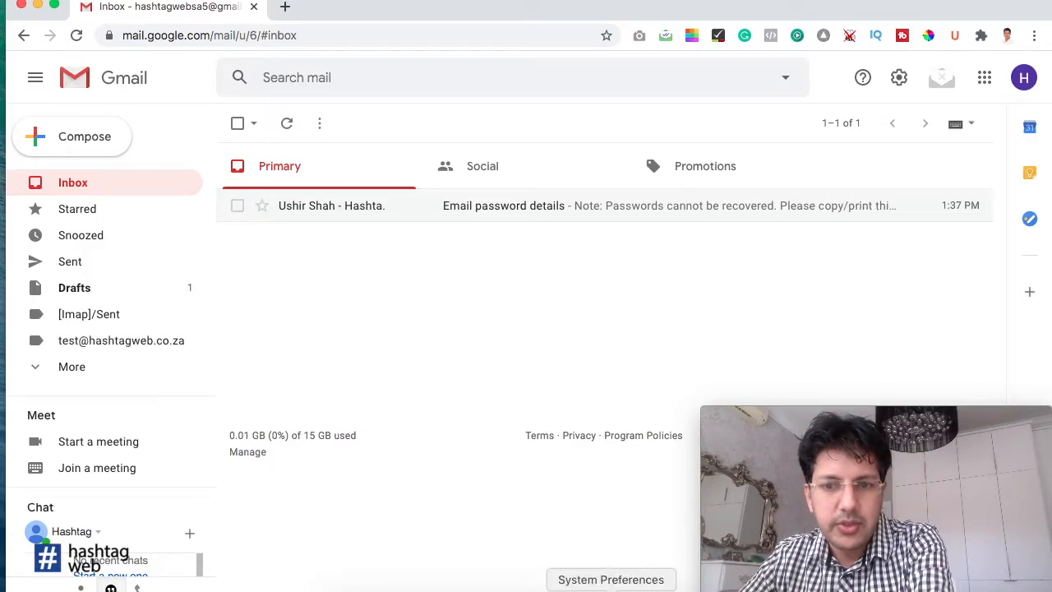
{"action": "right_click", "coordinate": [592, 585]}
{"action": "left_click", "coordinate": [634, 433]}
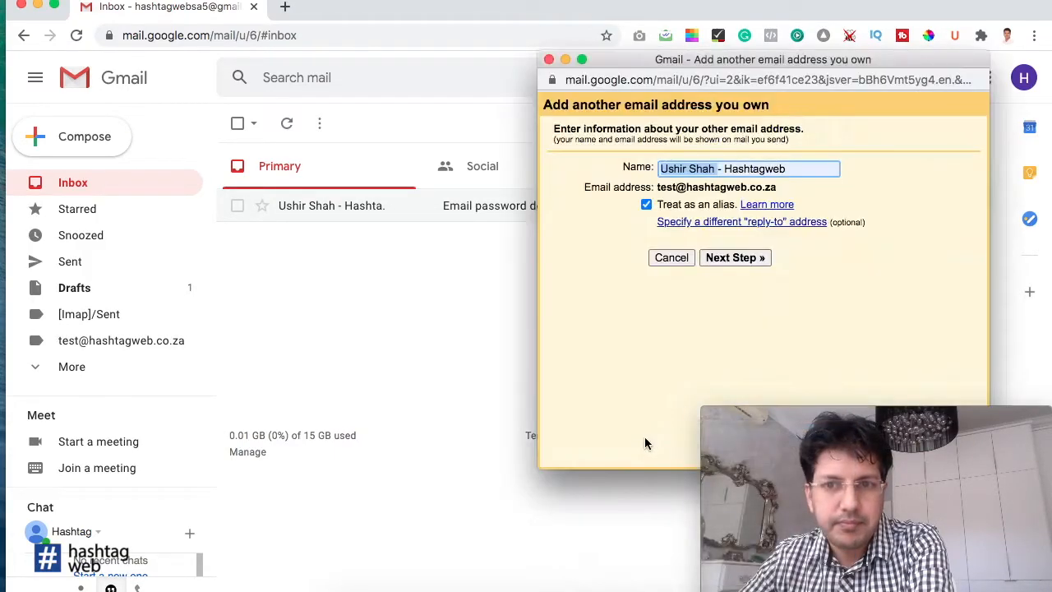
{"action": "left_click_drag", "start_coordinate": [713, 171], "coordinate": [658, 174]}
{"action": "left_click_drag", "start_coordinate": [722, 170], "coordinate": [798, 171]}
{"action": "left_click", "coordinate": [796, 172]}
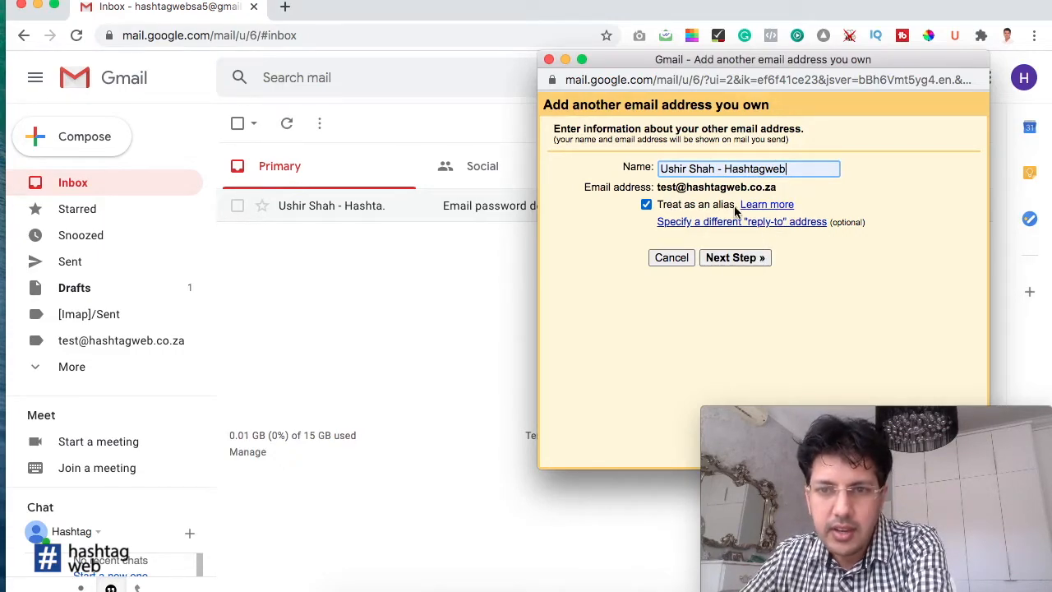
{"action": "left_click", "coordinate": [729, 259]}
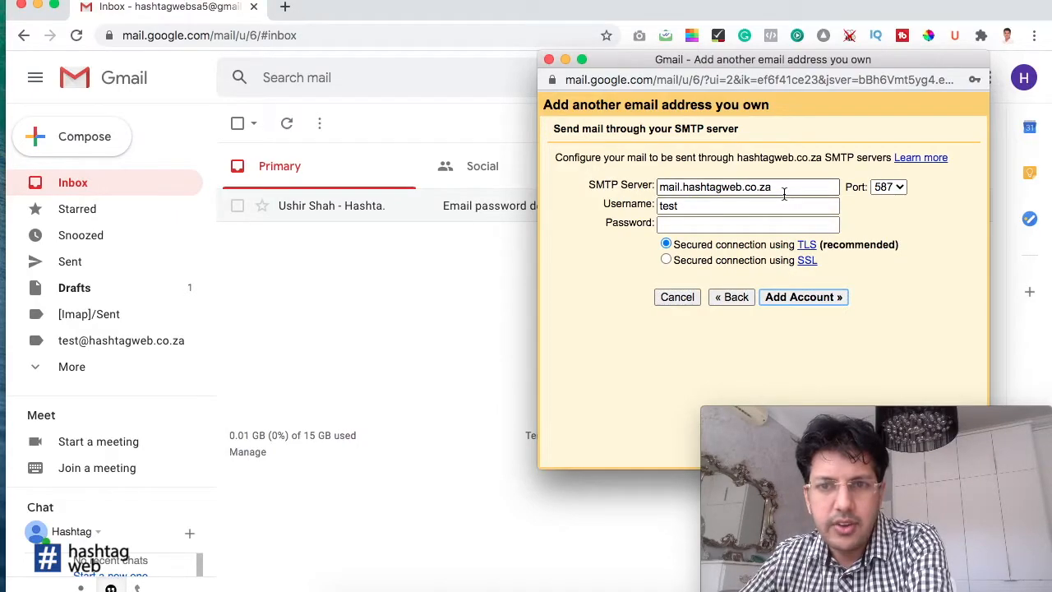
Fill the saved login credentials, set SMTP server to dedi1165.jnb1.host-h.net, and submit
{"action": "left_click", "coordinate": [761, 206]}
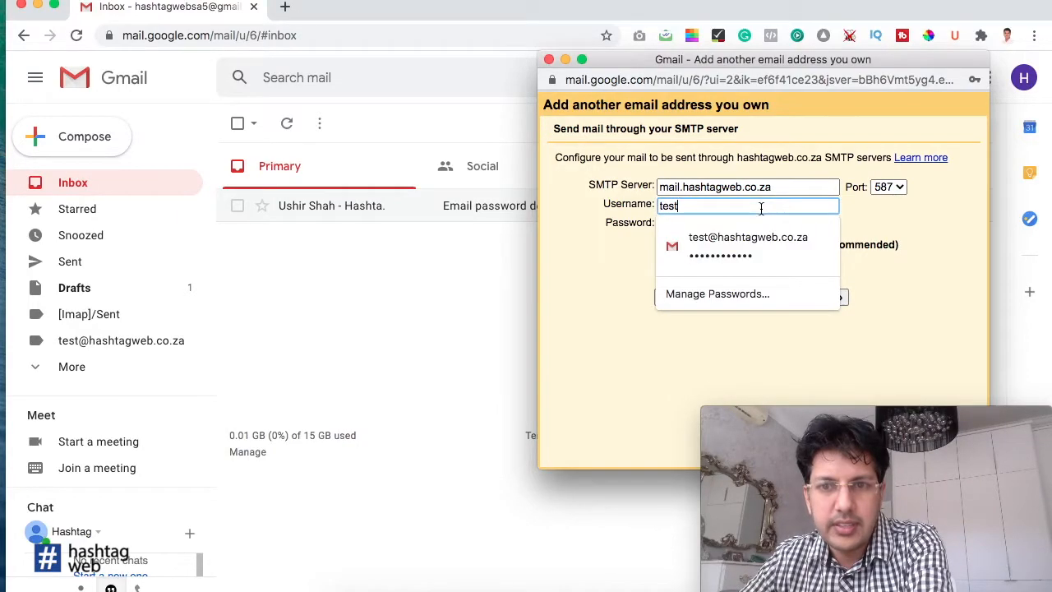
{"action": "left_click", "coordinate": [761, 251]}
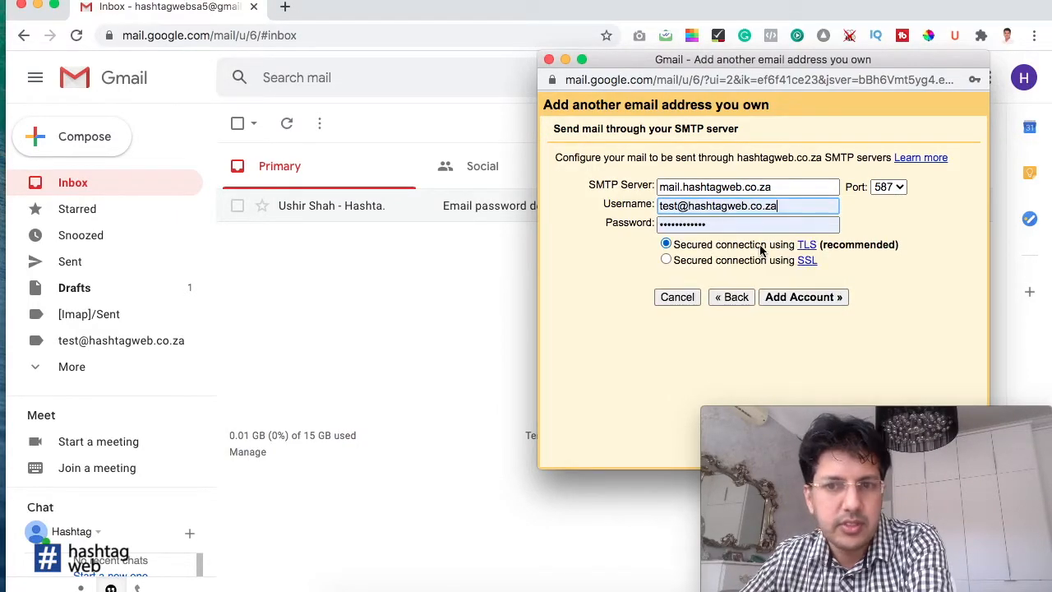
{"action": "left_click", "coordinate": [712, 227]}
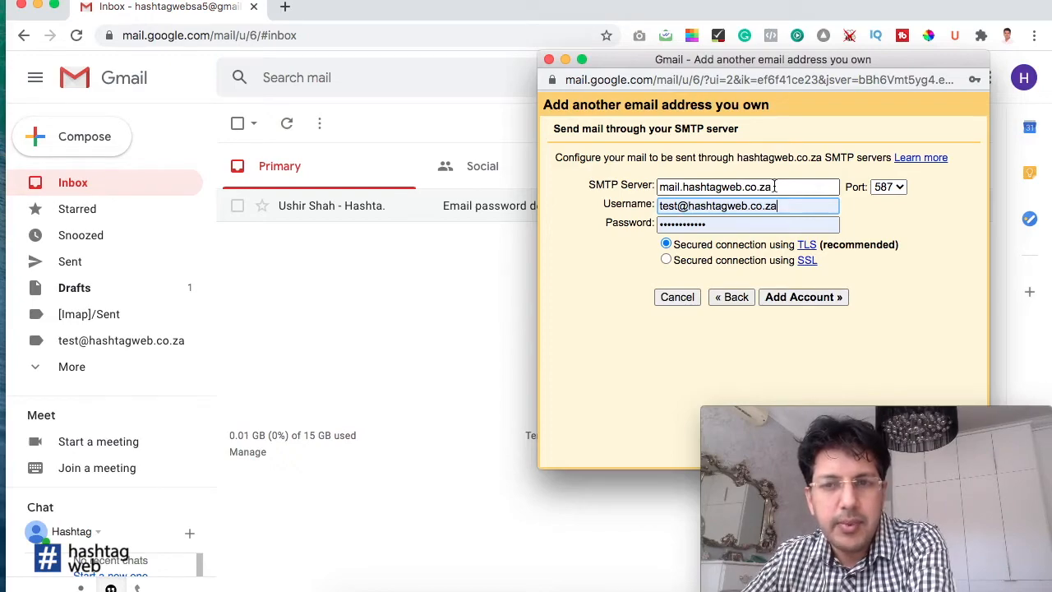
{"action": "left_click_drag", "start_coordinate": [774, 186], "coordinate": [634, 194]}
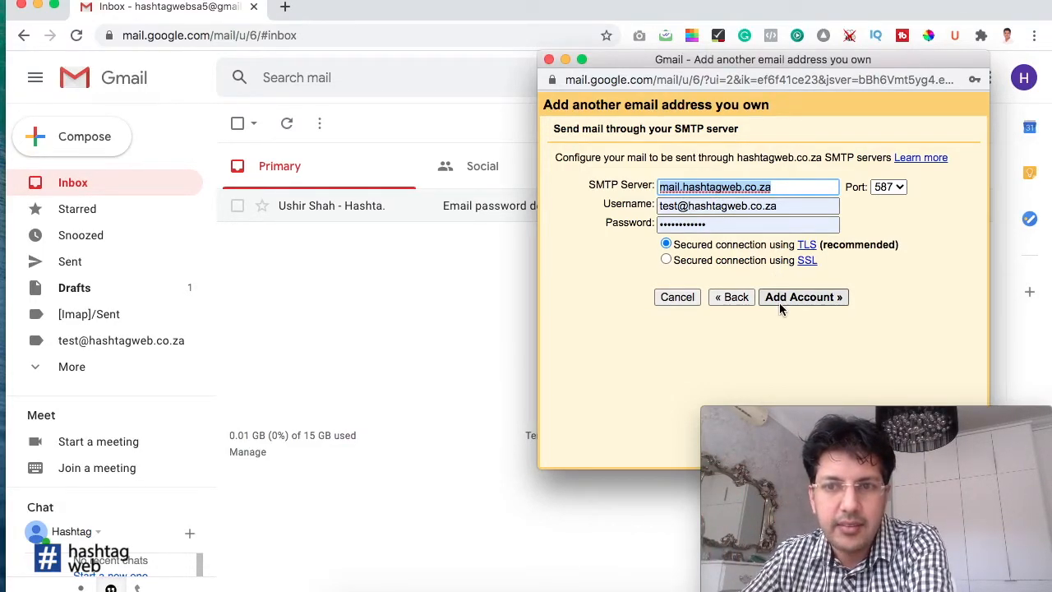
{"action": "key", "text": "super+v"}
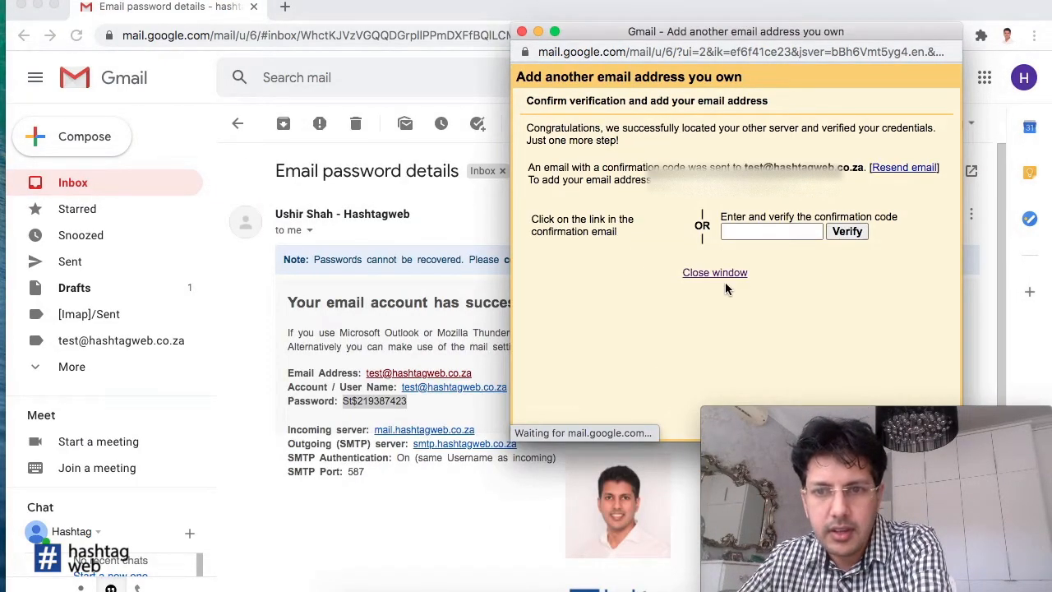
Close the popup and refresh the inbox until the Gmail Confirmation email arrives
{"action": "left_click", "coordinate": [707, 274]}
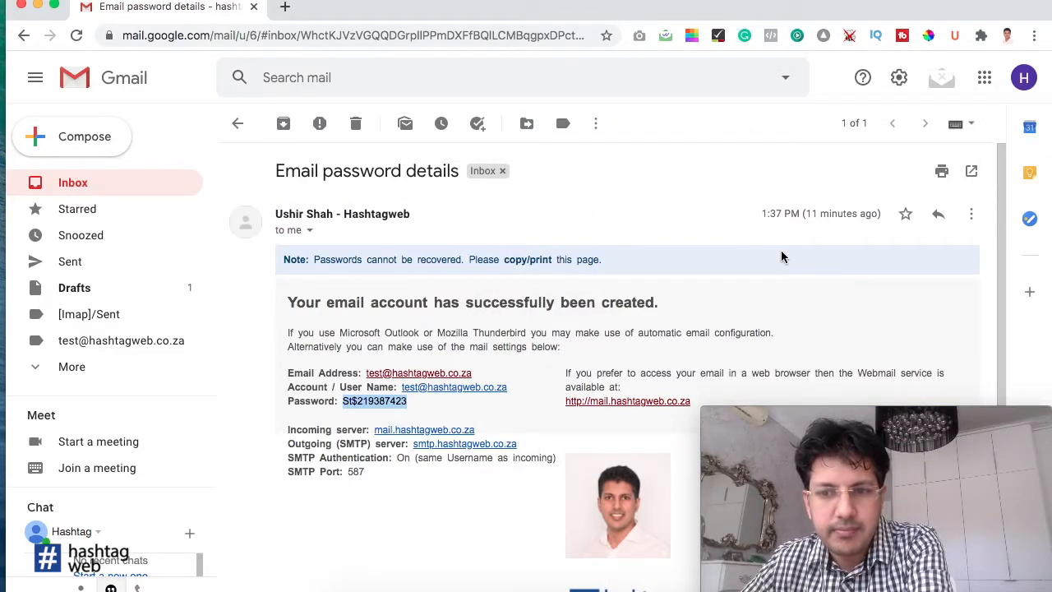
{"action": "left_click", "coordinate": [145, 189]}
{"action": "left_click", "coordinate": [290, 125]}
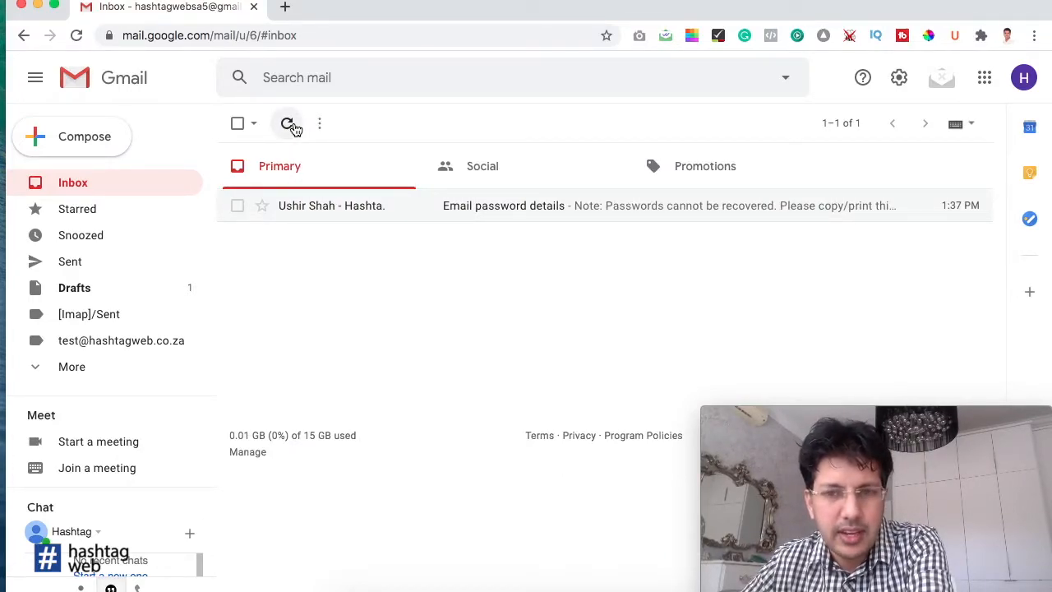
{"action": "left_click", "coordinate": [289, 126]}
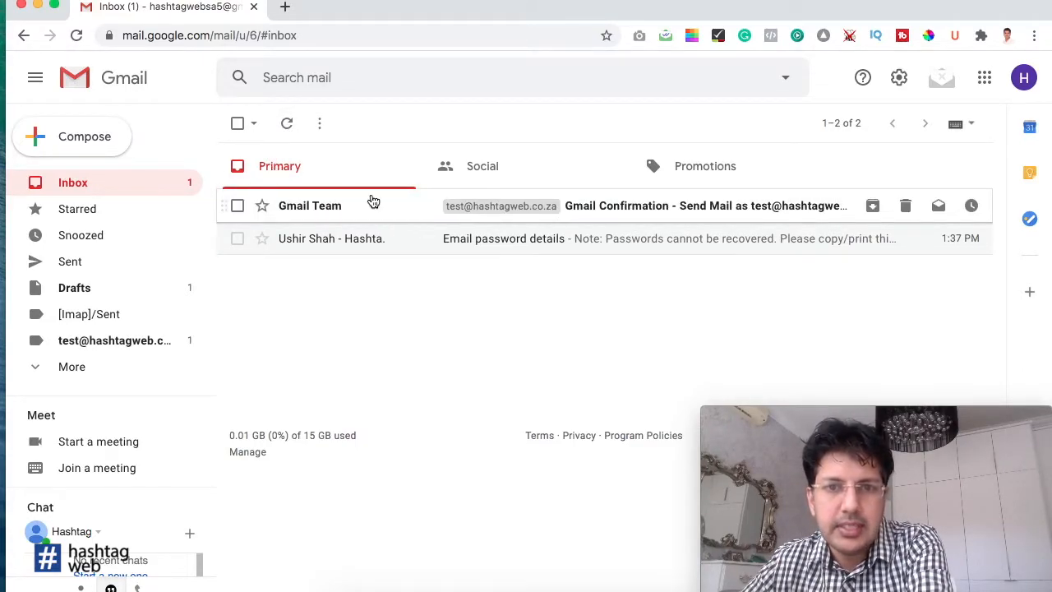
{"action": "left_click", "coordinate": [290, 134]}
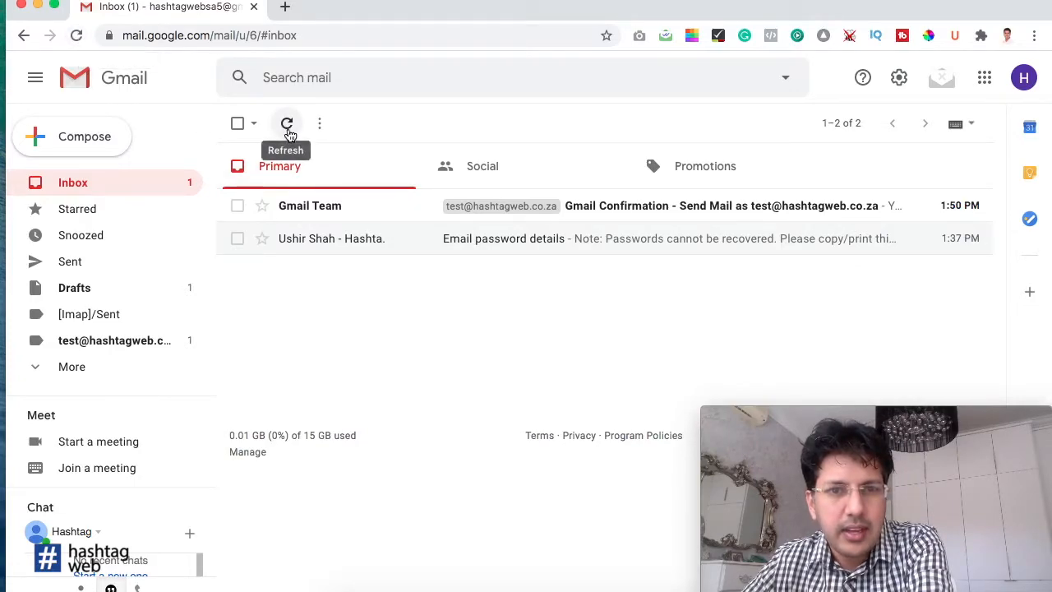
Confirm the send-as request via the Gmail Confirmation email's link, then return to Inbox
{"action": "left_click", "coordinate": [331, 213]}
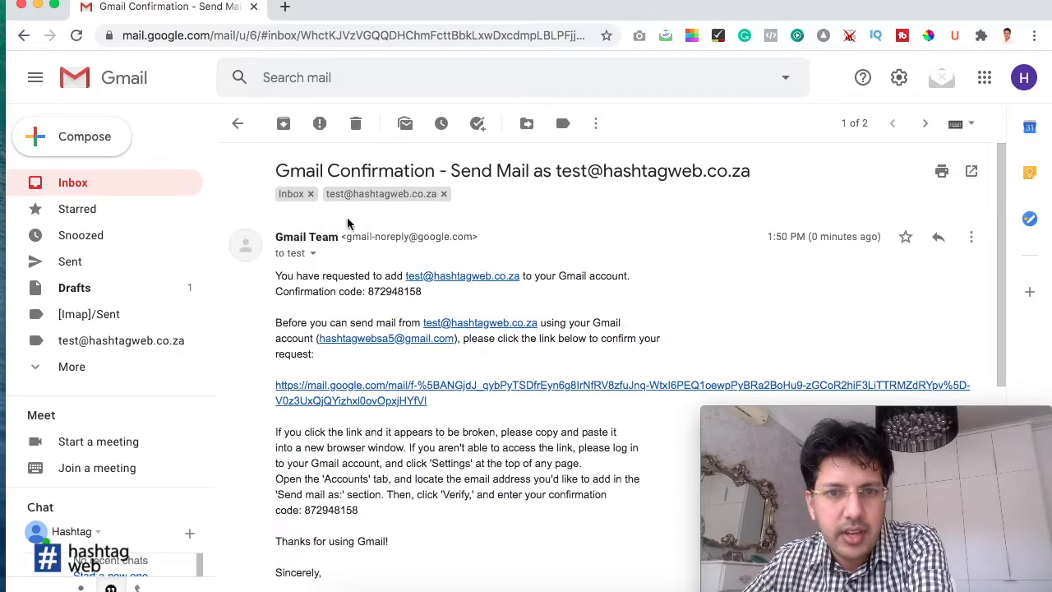
{"action": "left_click", "coordinate": [396, 384]}
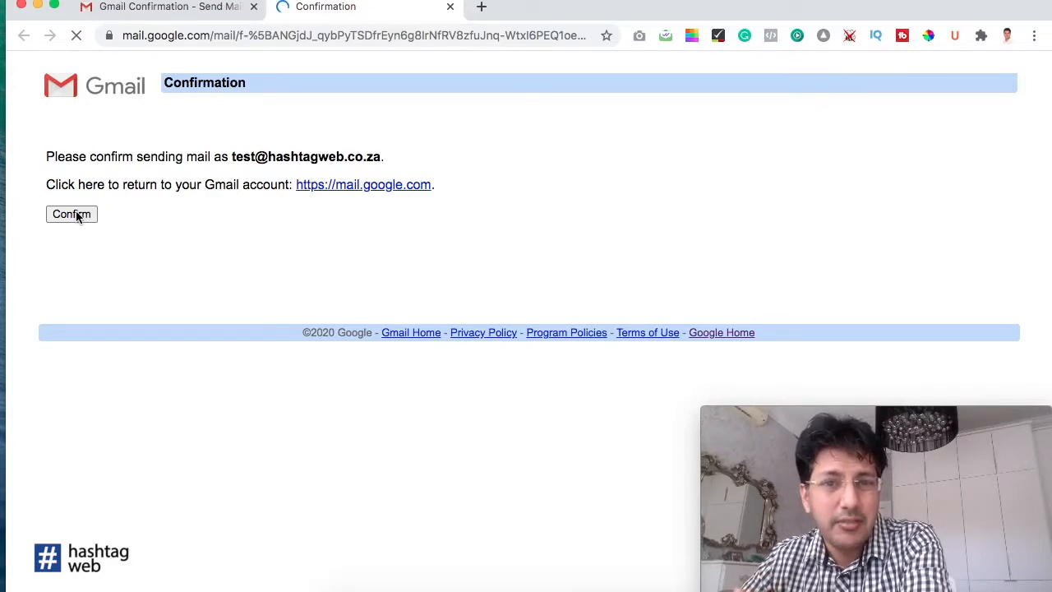
{"action": "left_click", "coordinate": [77, 215]}
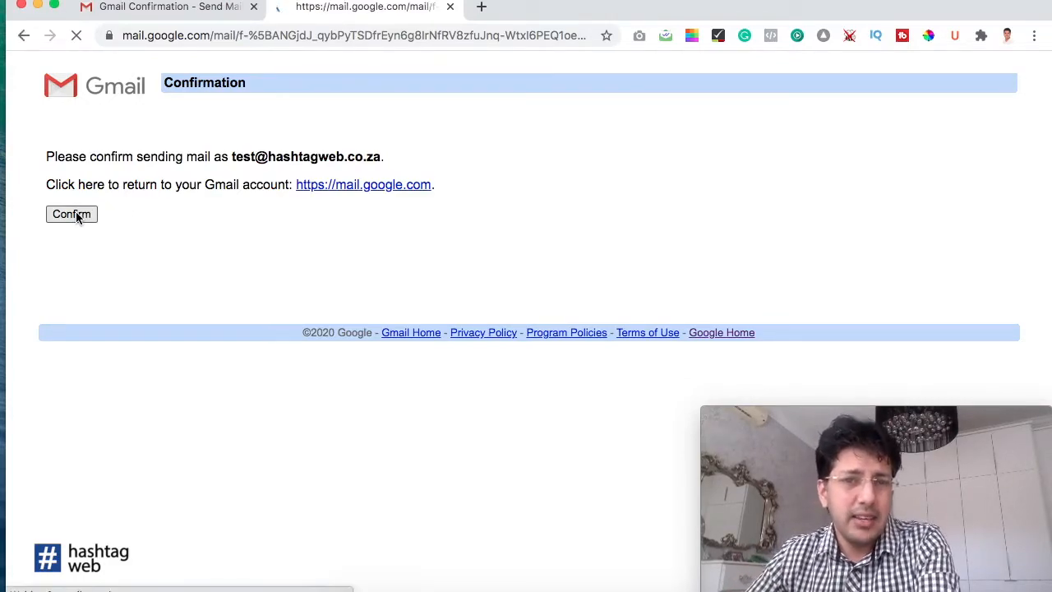
{"action": "left_click", "coordinate": [451, 7]}
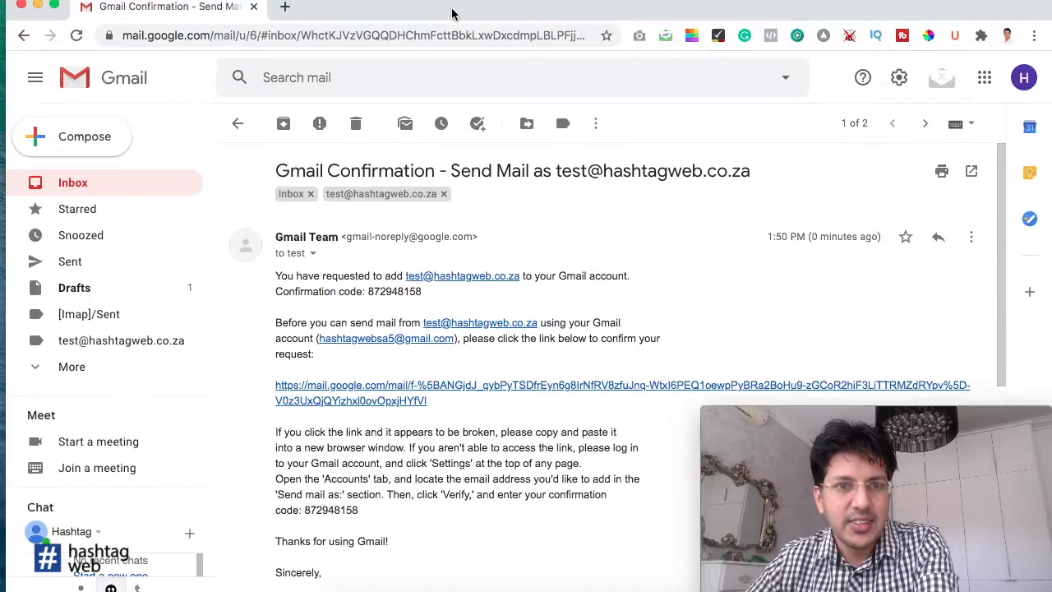
{"action": "left_click", "coordinate": [138, 192]}
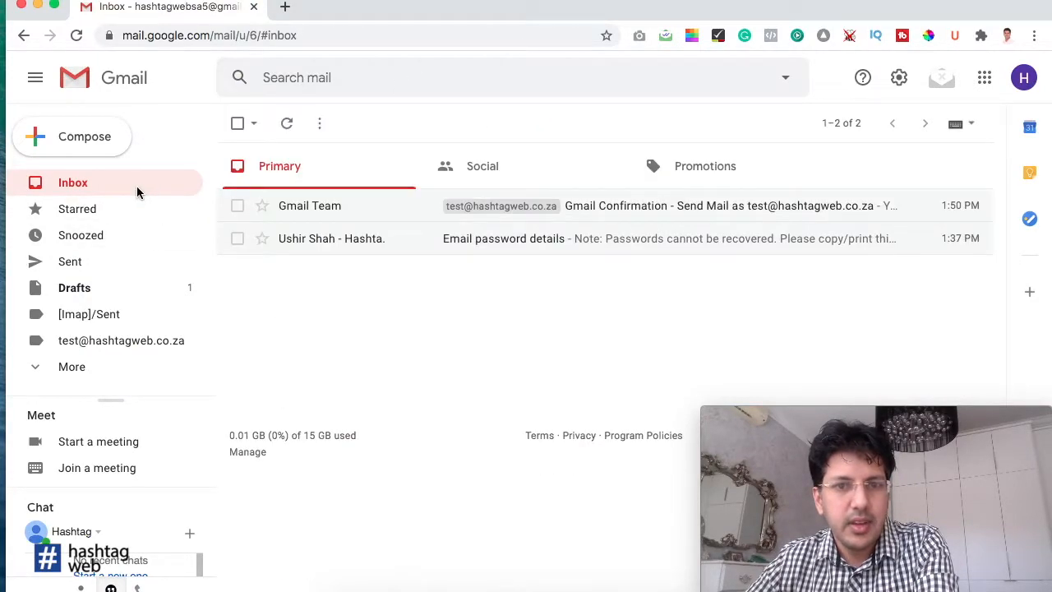
Open and close a new Compose window twice
{"action": "left_click", "coordinate": [49, 142]}
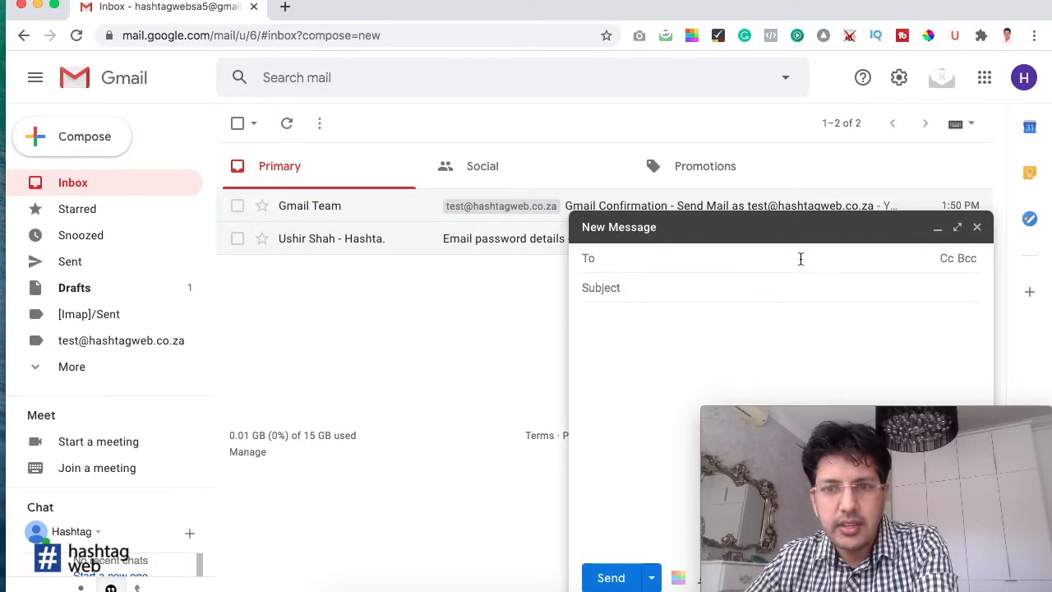
{"action": "left_click", "coordinate": [977, 227]}
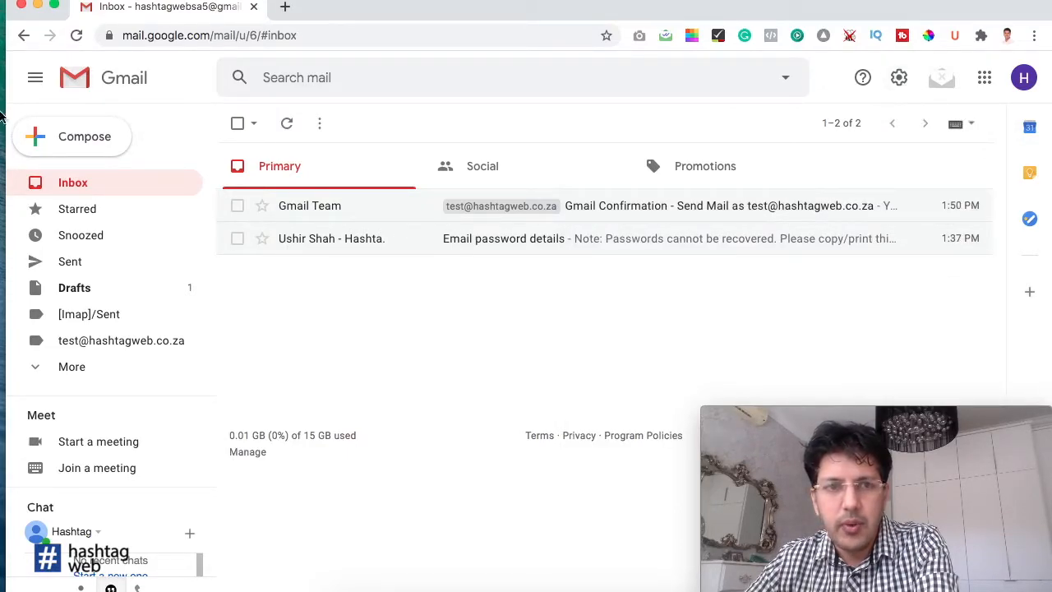
{"action": "left_click", "coordinate": [60, 146]}
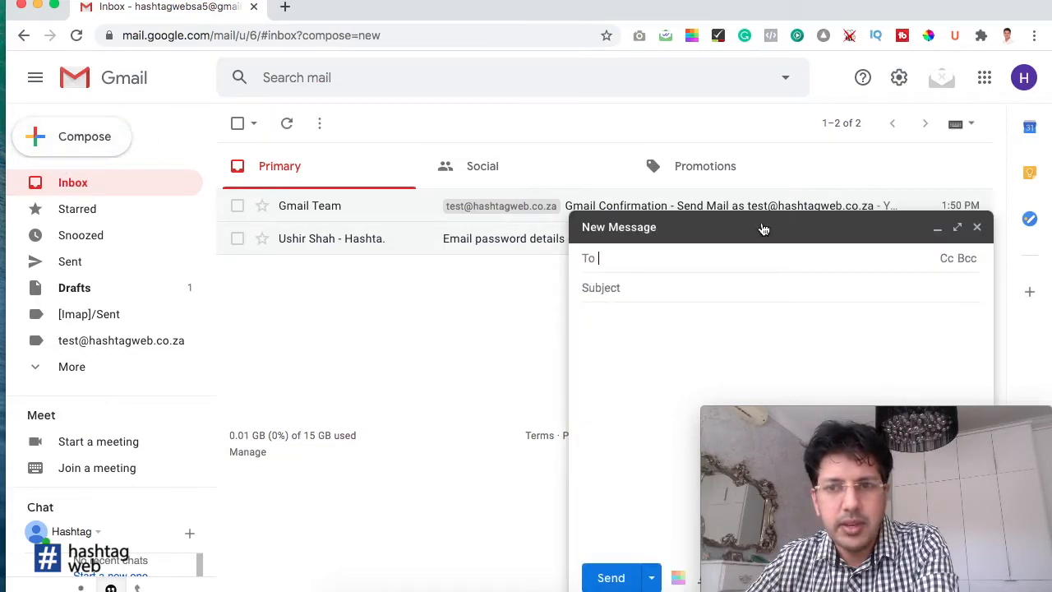
{"action": "left_click", "coordinate": [977, 227]}
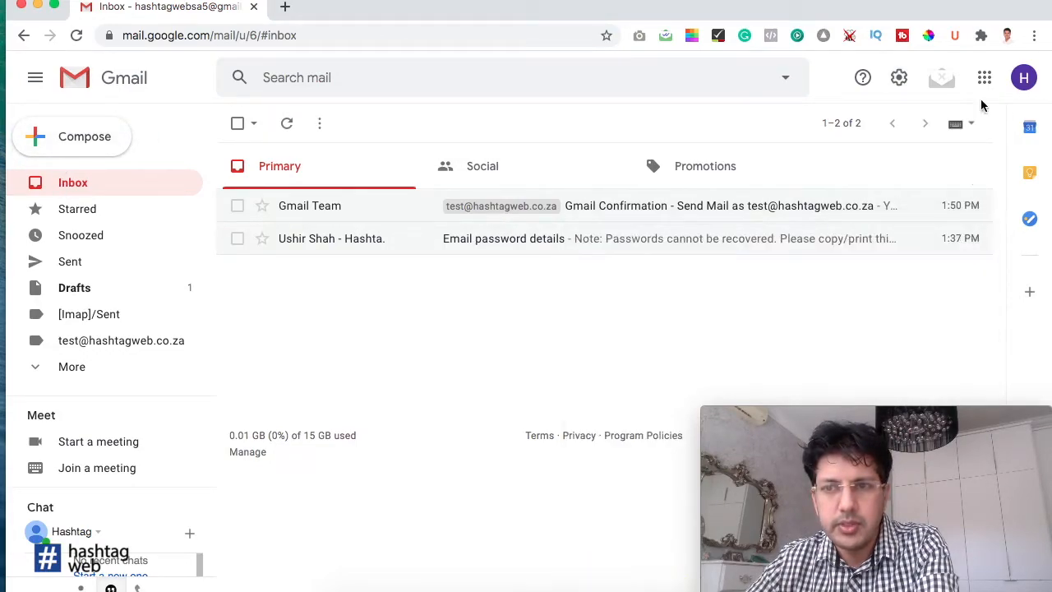
Open the Accounts and Import tab in full settings
{"action": "left_click", "coordinate": [899, 77]}
{"action": "left_click", "coordinate": [901, 171]}
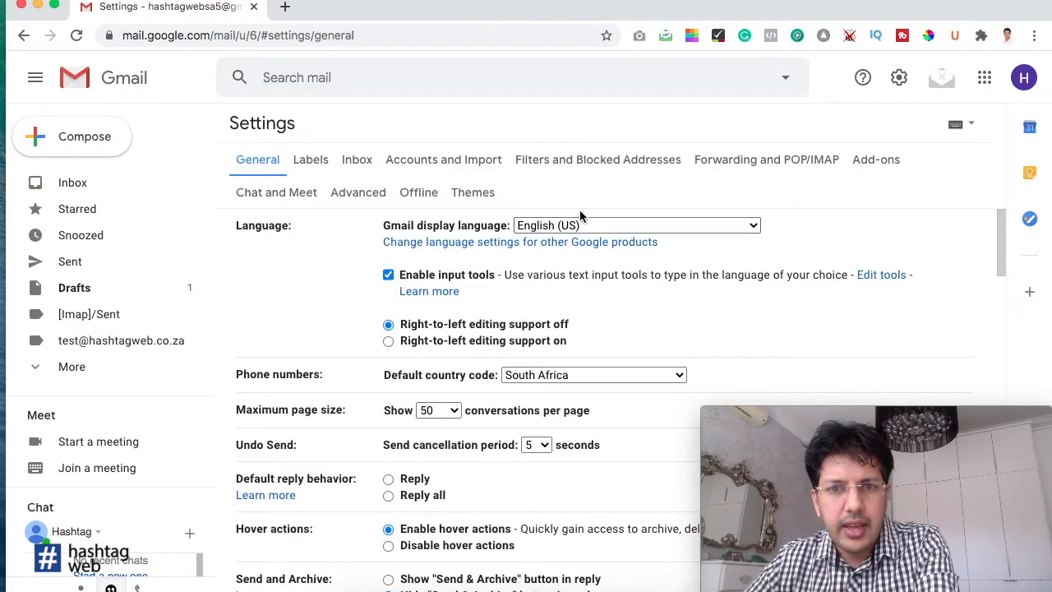
{"action": "left_click", "coordinate": [442, 164]}
{"action": "scroll", "coordinate": [622, 239], "scroll_direction": "down", "scroll_amount": 3}
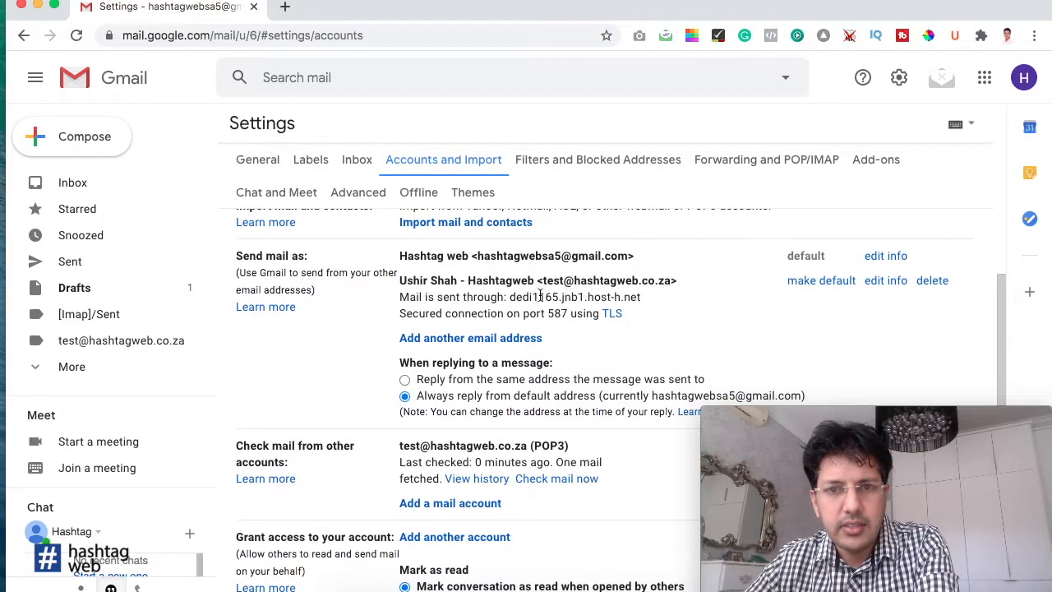
Make the custom-domain address the default sender and always reply from the default address
{"action": "left_click", "coordinate": [822, 281]}
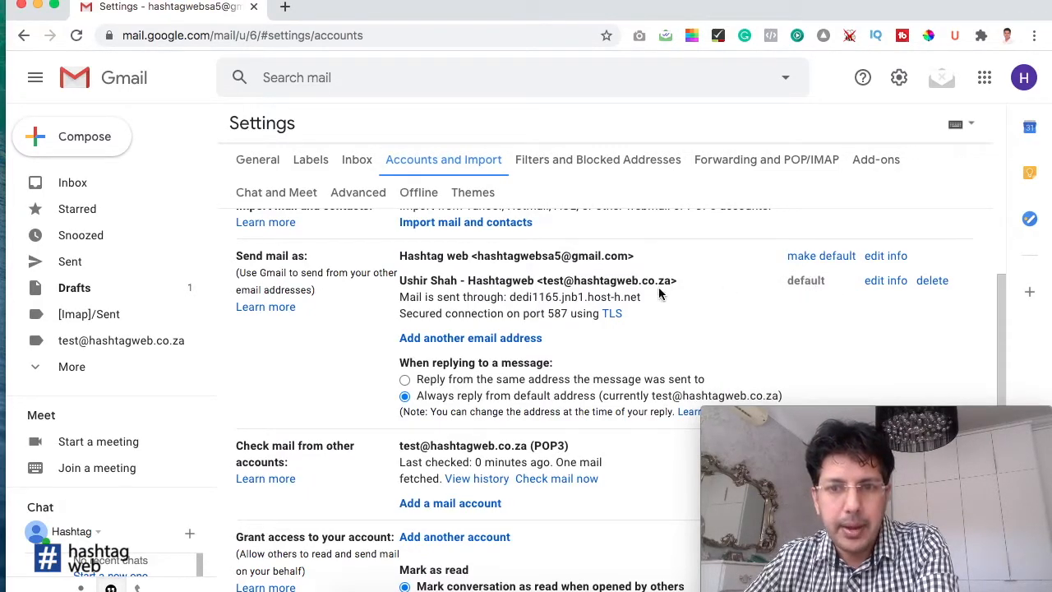
{"action": "scroll", "coordinate": [694, 296], "scroll_direction": "down", "scroll_amount": 2}
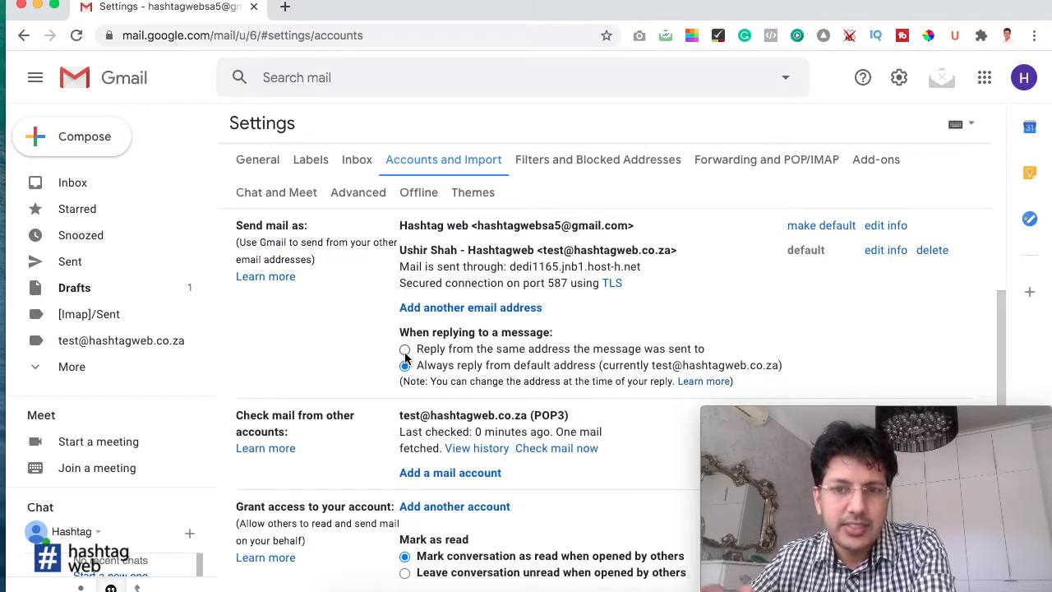
{"action": "left_click", "coordinate": [405, 350]}
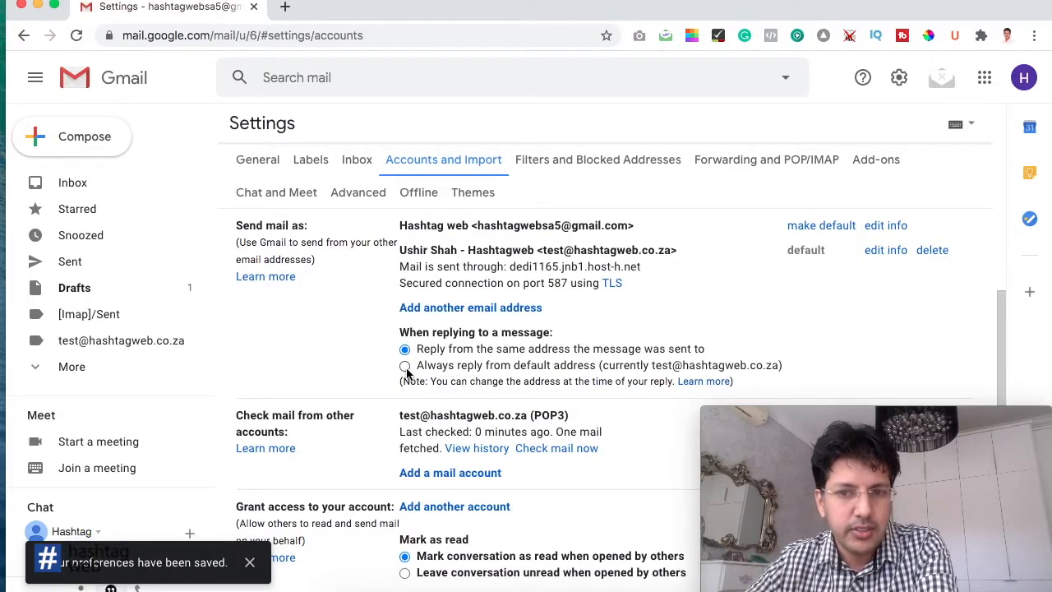
{"action": "left_click", "coordinate": [405, 367]}
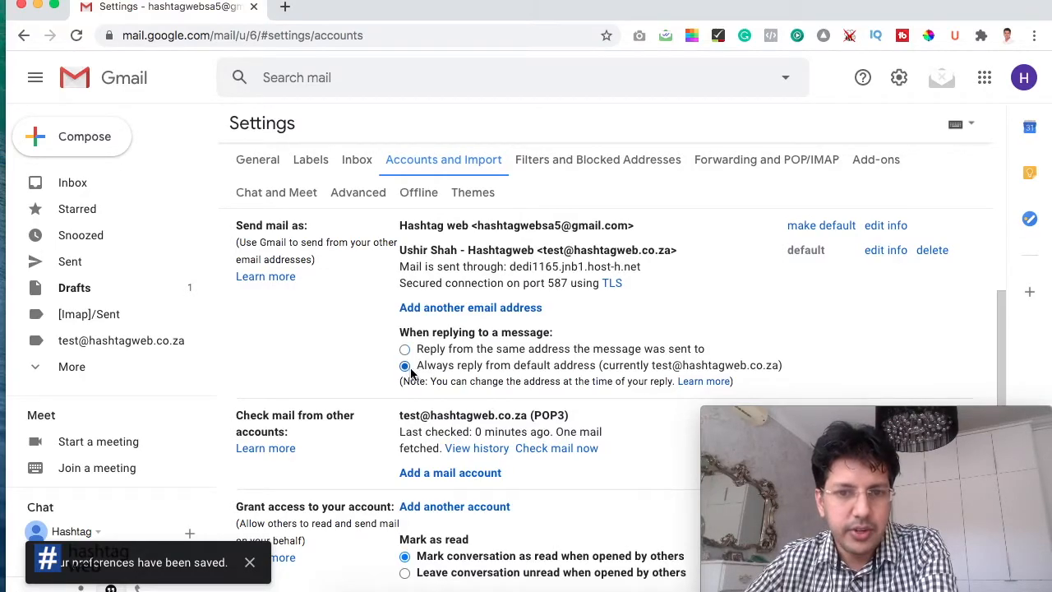
{"action": "scroll", "coordinate": [611, 358], "scroll_direction": "down", "scroll_amount": 2}
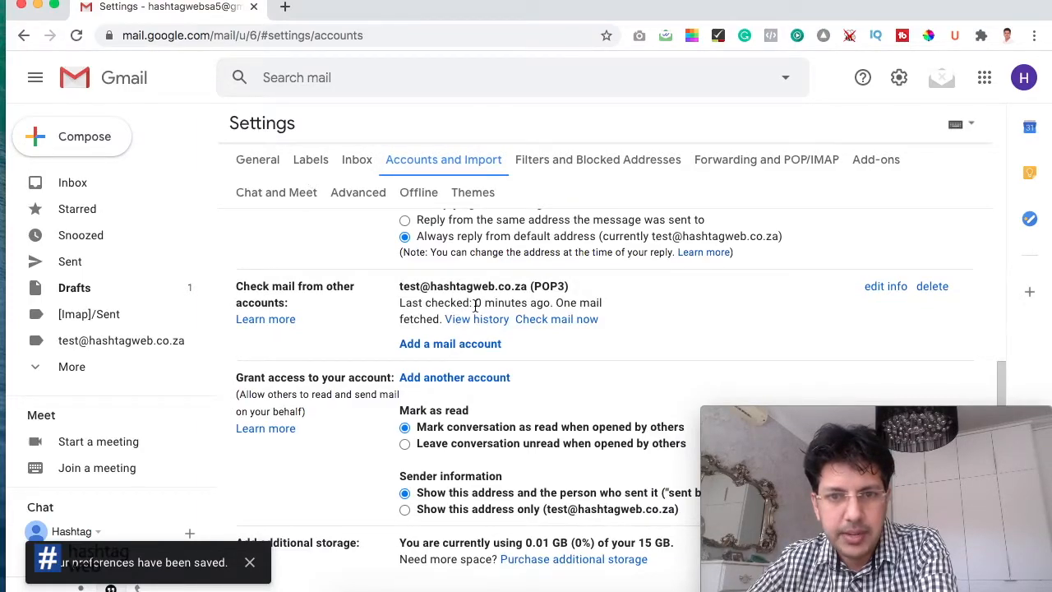
Run Check mail now for the custom-domain POP3 account
{"action": "left_click_drag", "start_coordinate": [475, 304], "coordinate": [555, 304]}
{"action": "left_click", "coordinate": [622, 307]}
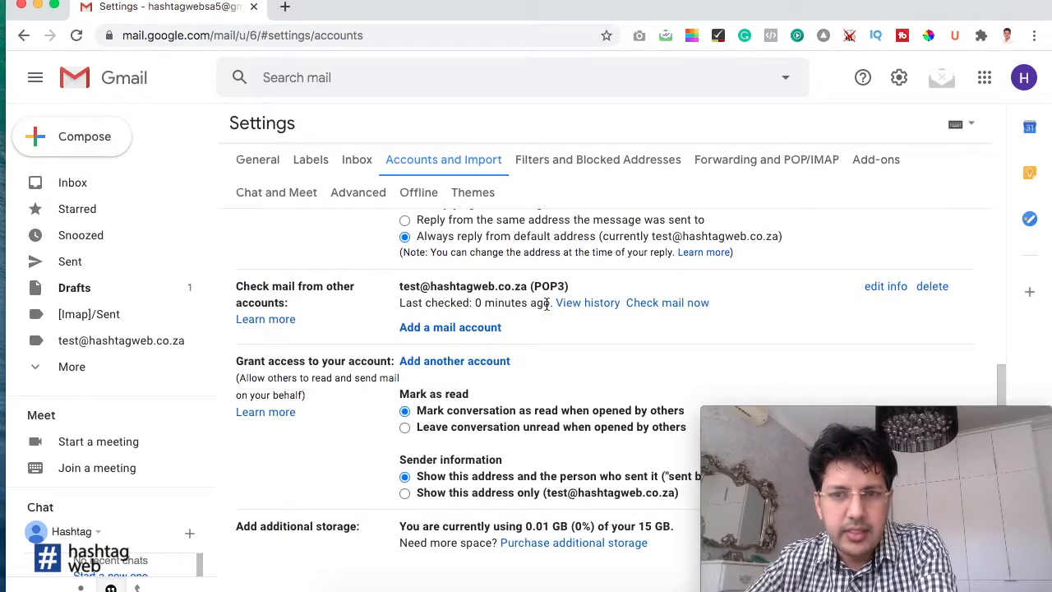
{"action": "left_click", "coordinate": [634, 303]}
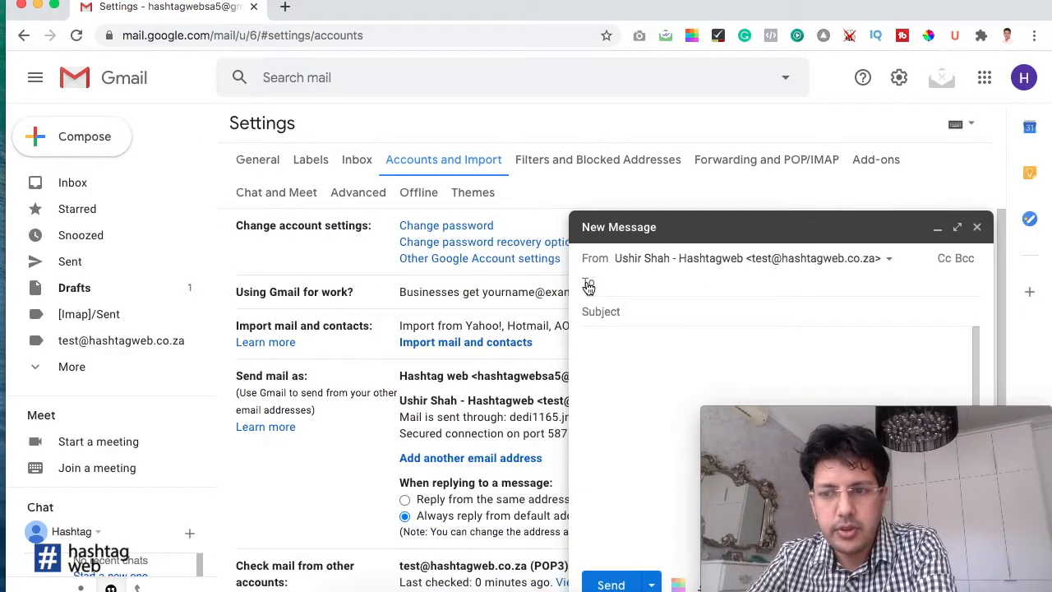
Switch the sender to Hashtag web, then back to the custom-domain address
{"action": "left_click", "coordinate": [682, 261]}
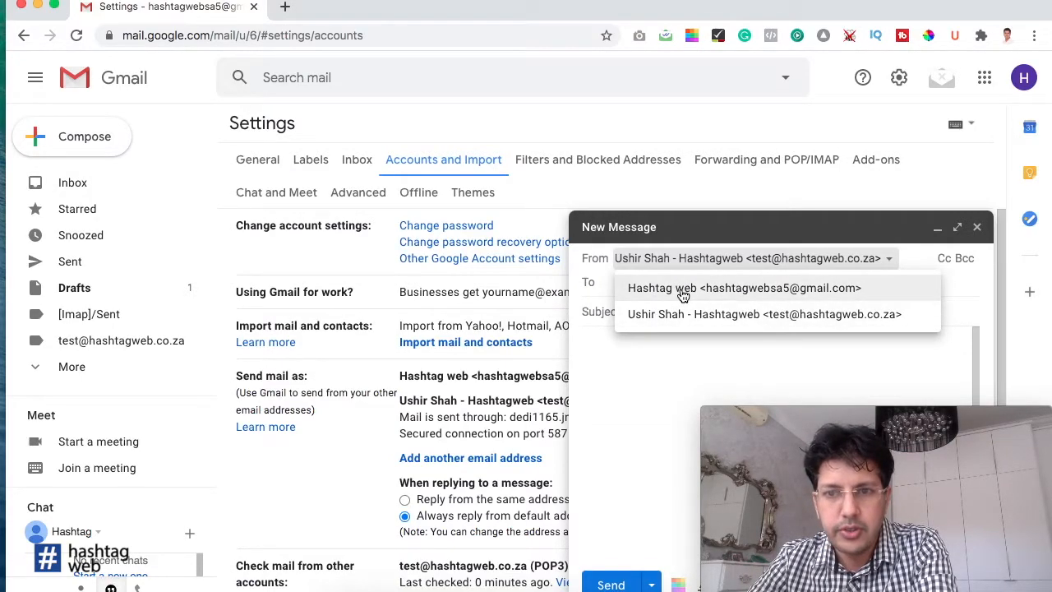
{"action": "left_click", "coordinate": [682, 289]}
{"action": "left_click", "coordinate": [688, 260]}
{"action": "left_click", "coordinate": [692, 313]}
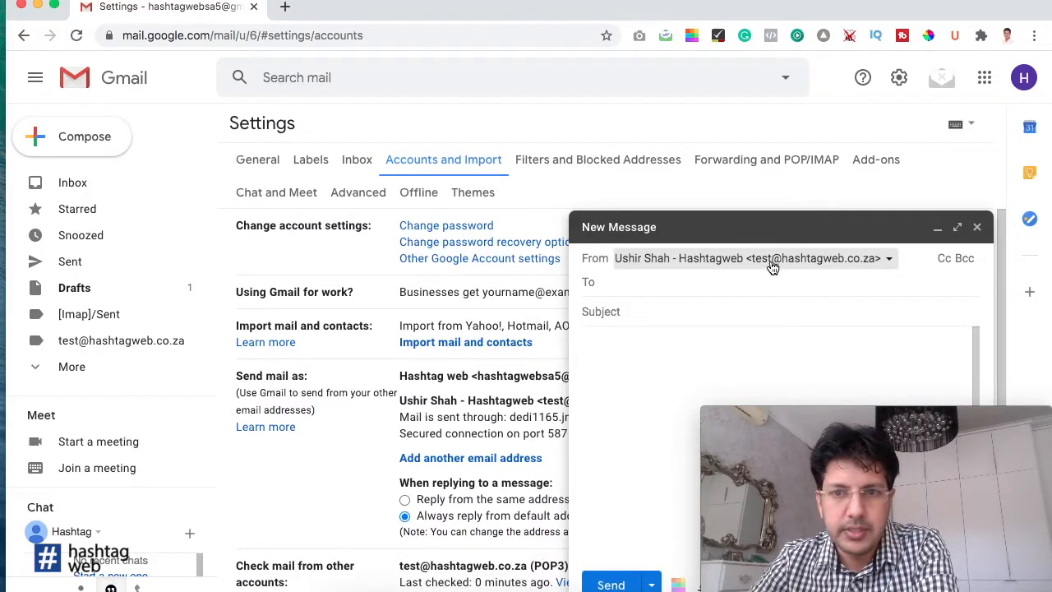
Start a new test message, clear the stray recipient letter, and save and close it as a draft
{"action": "left_click", "coordinate": [72, 136]}
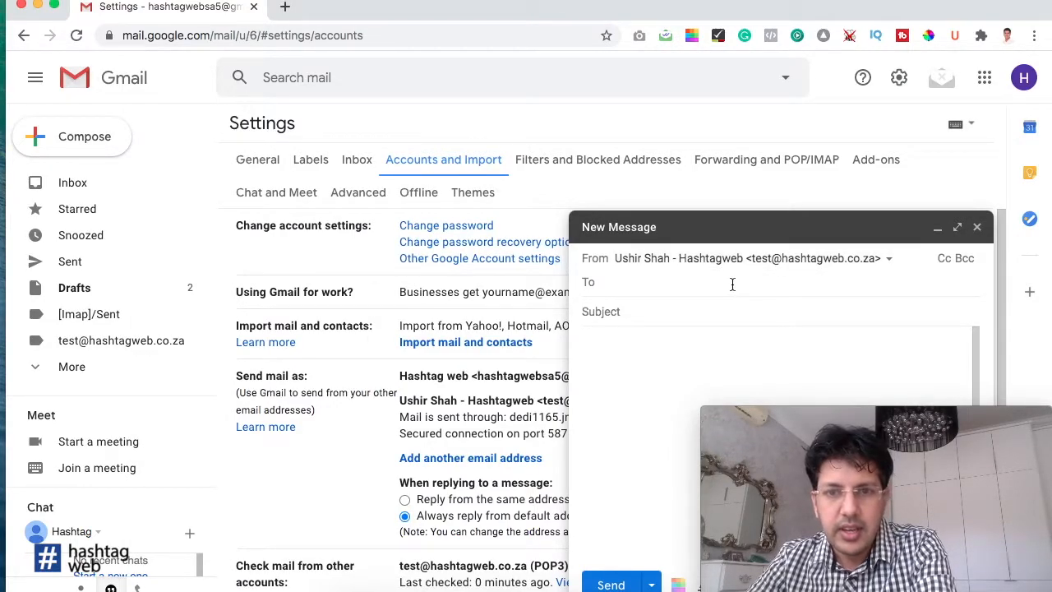
{"action": "key", "text": "BackSpace"}
{"action": "left_click", "coordinate": [656, 309]}
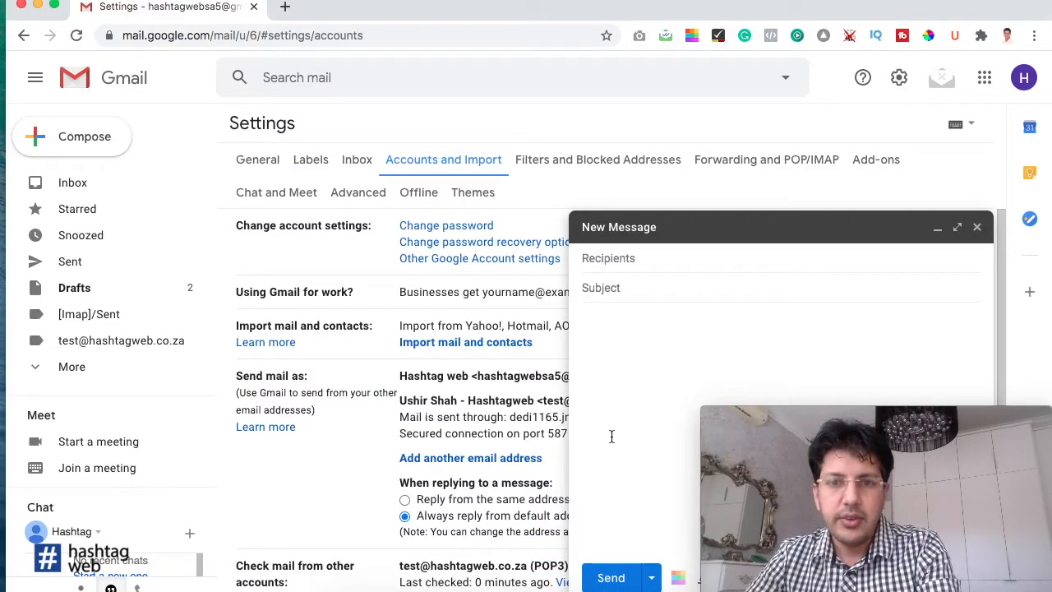
{"action": "left_click", "coordinate": [976, 229]}
{"action": "scroll", "coordinate": [507, 250], "scroll_direction": "down", "scroll_amount": 4}
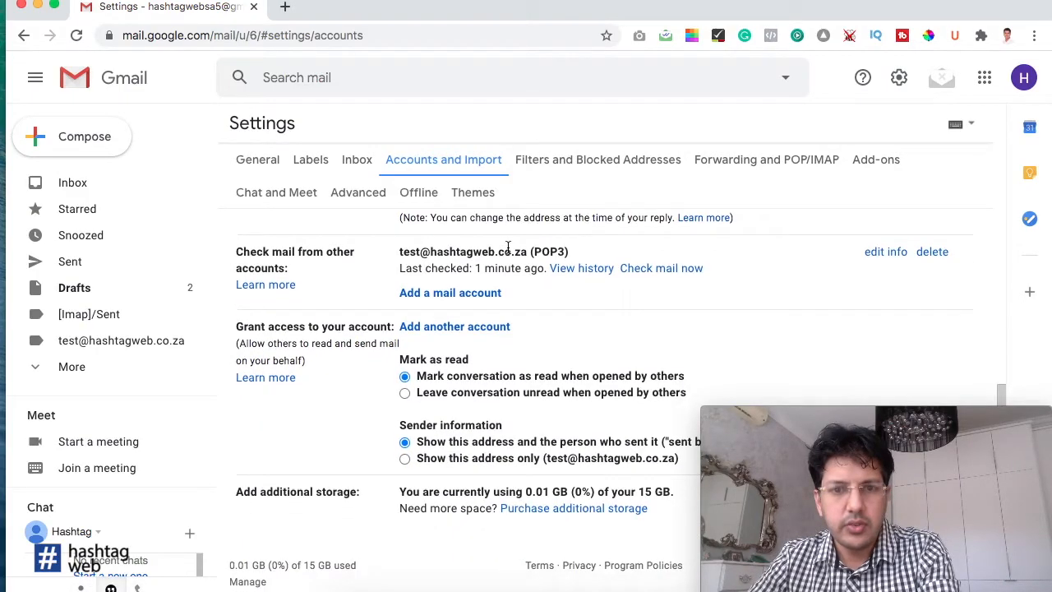
Open the General settings and scroll down to the empty Signature section
{"action": "left_click", "coordinate": [258, 171]}
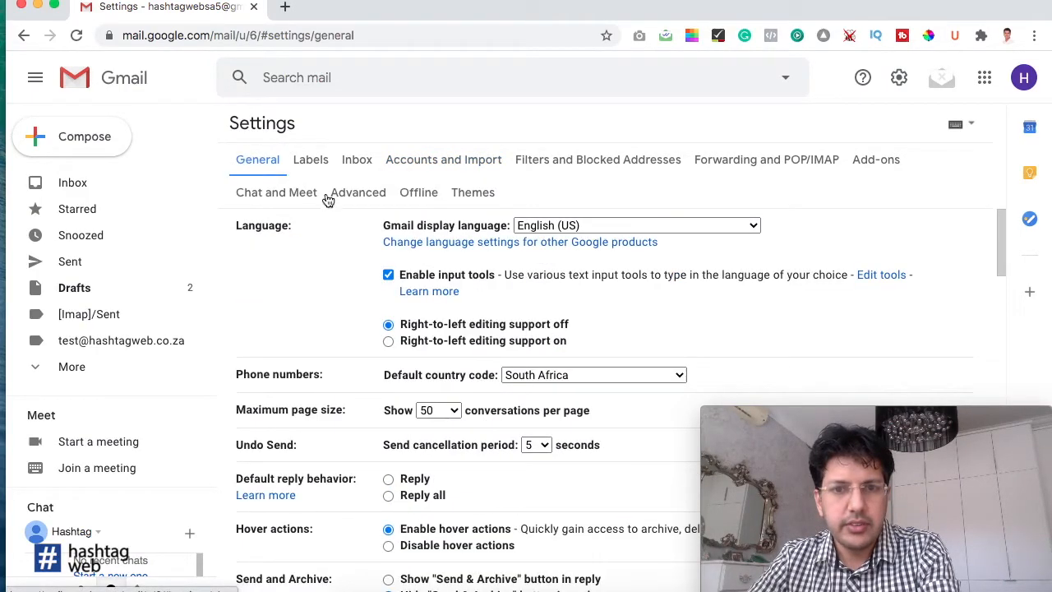
{"action": "scroll", "coordinate": [419, 251], "scroll_direction": "down", "scroll_amount": 1}
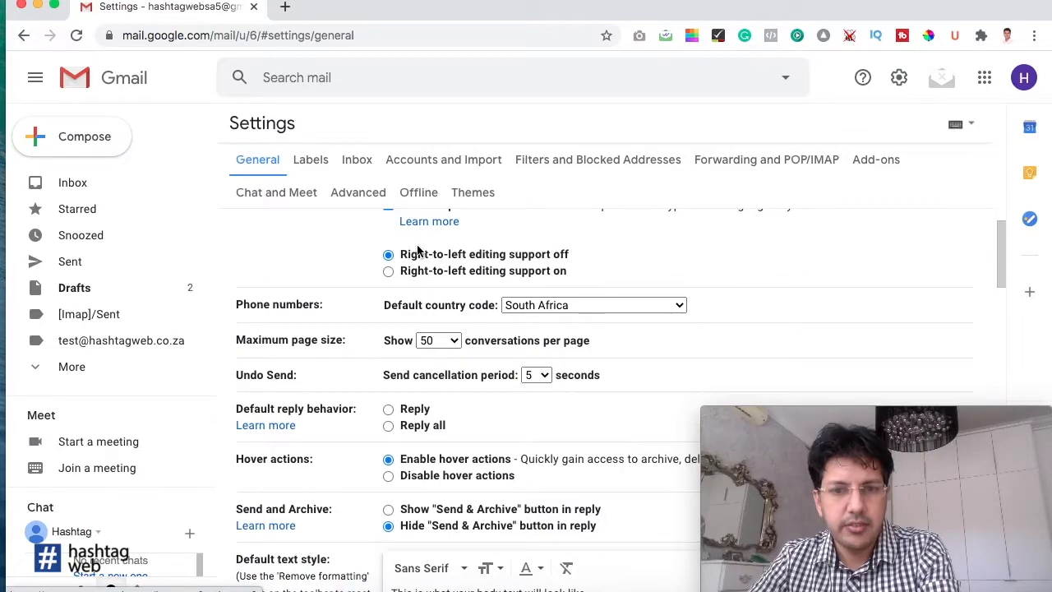
{"action": "scroll", "coordinate": [418, 252], "scroll_direction": "down", "scroll_amount": 1}
{"action": "scroll", "coordinate": [416, 289], "scroll_direction": "down", "scroll_amount": 2}
{"action": "scroll", "coordinate": [416, 289], "scroll_direction": "down", "scroll_amount": 4}
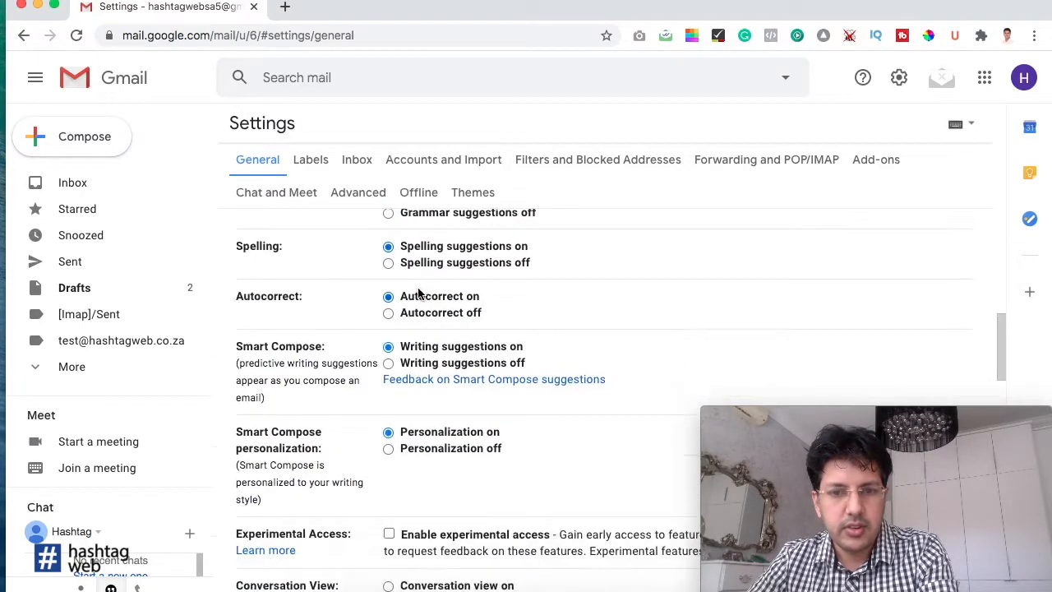
{"action": "scroll", "coordinate": [416, 293], "scroll_direction": "down", "scroll_amount": 3}
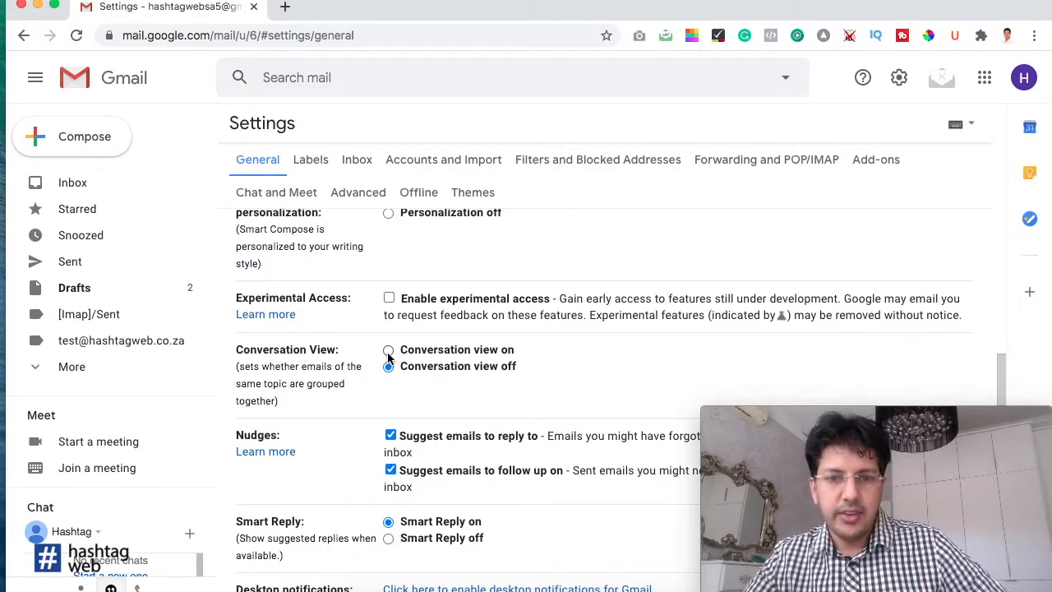
{"action": "scroll", "coordinate": [392, 359], "scroll_direction": "down", "scroll_amount": 8}
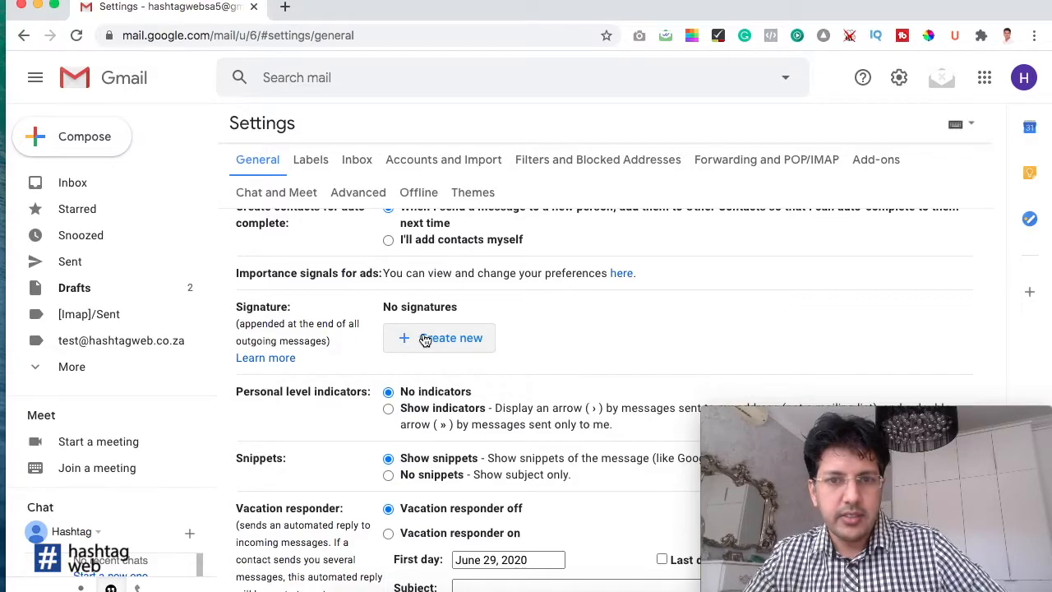
Create a signature named 'Hashtagweb' containing the sender's full name and phone number
{"action": "left_click", "coordinate": [425, 339]}
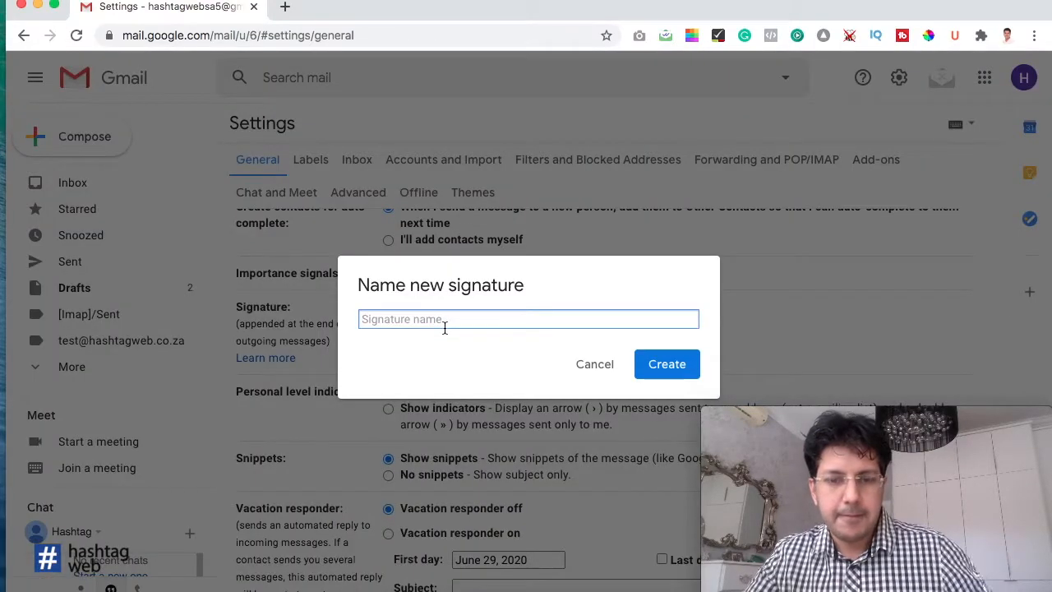
{"action": "type", "text": "Hashtagweb"}
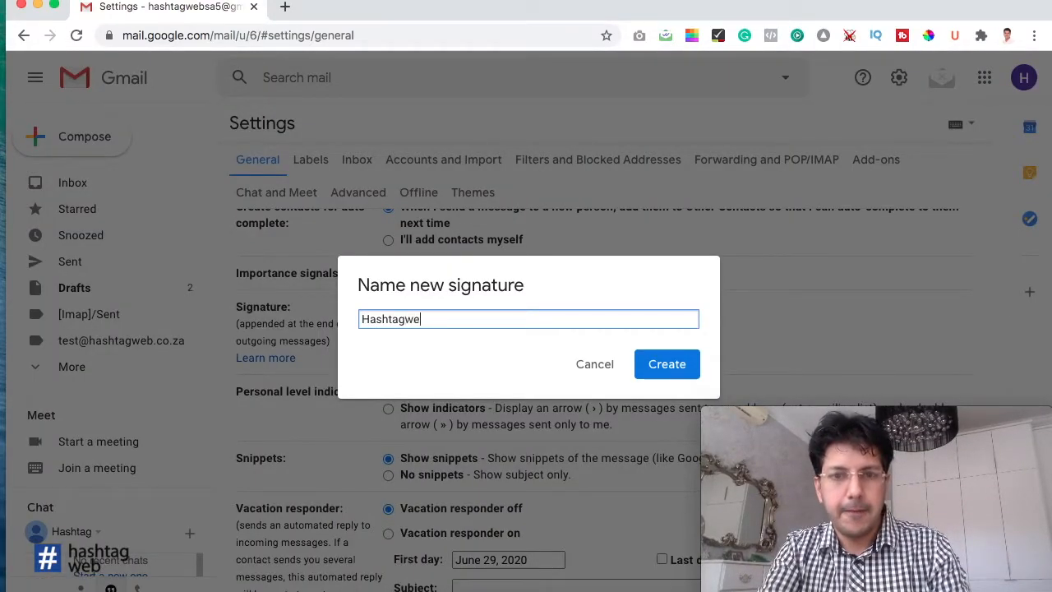
{"action": "key", "text": "Return"}
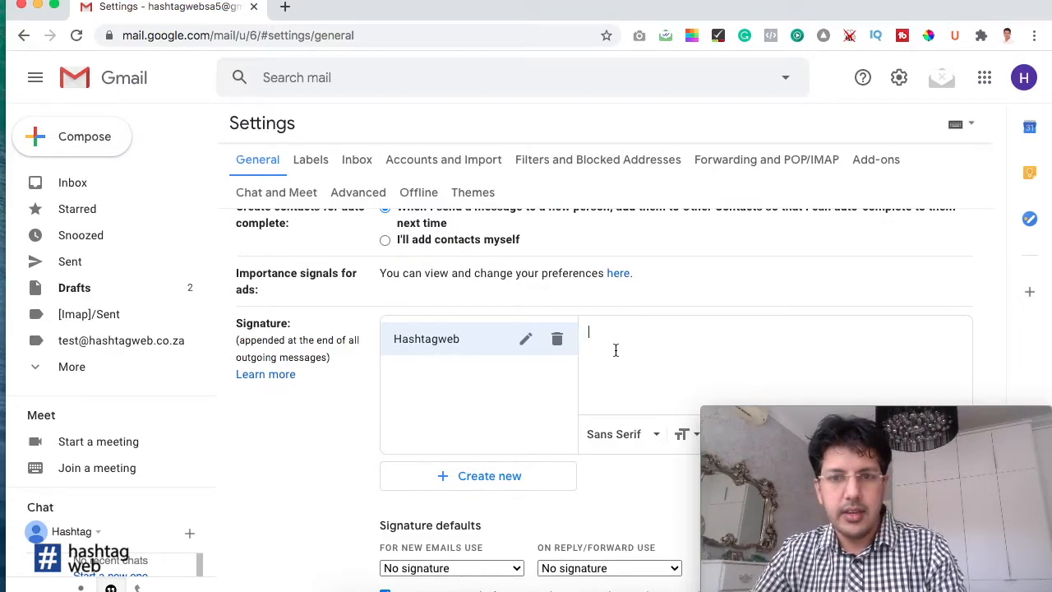
{"action": "type", "text": "Ushir Shah"}
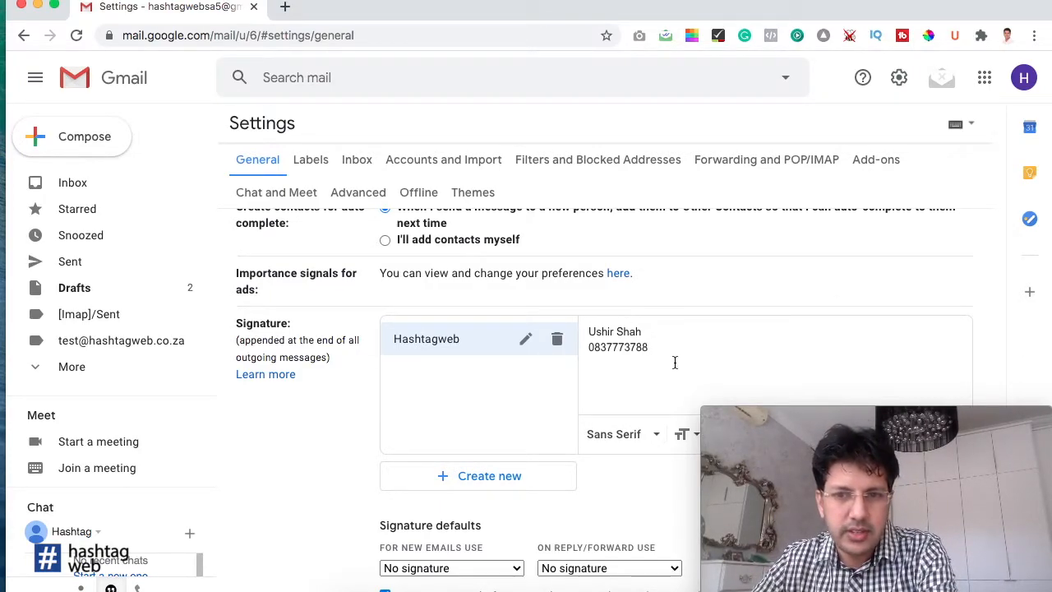
{"action": "key", "text": "ctrl+a"}
{"action": "left_click", "coordinate": [648, 349]}
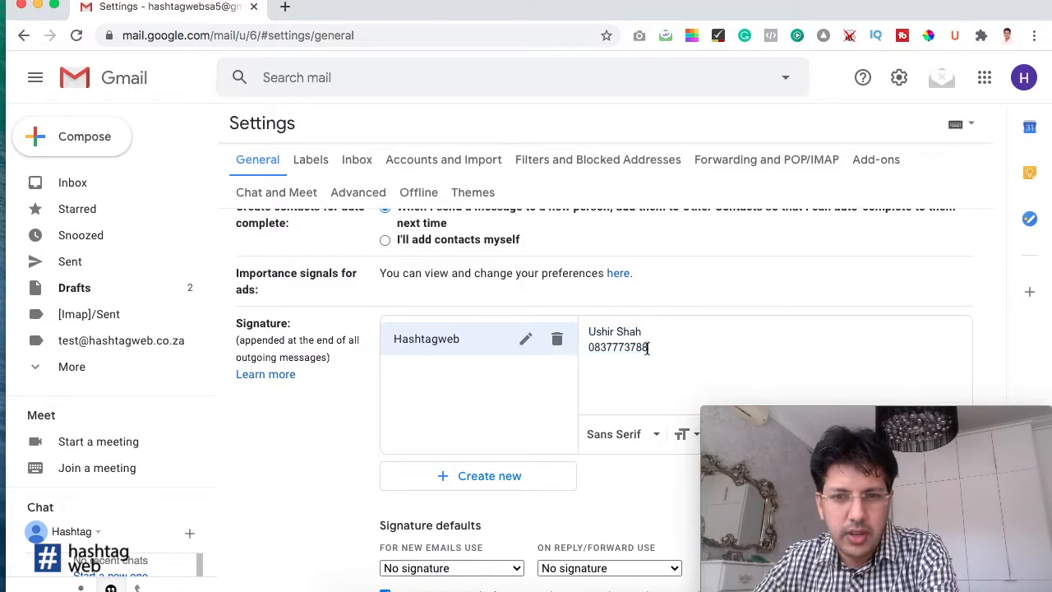
{"action": "left_click_drag", "start_coordinate": [657, 359], "coordinate": [598, 321]}
{"action": "left_click", "coordinate": [620, 355]}
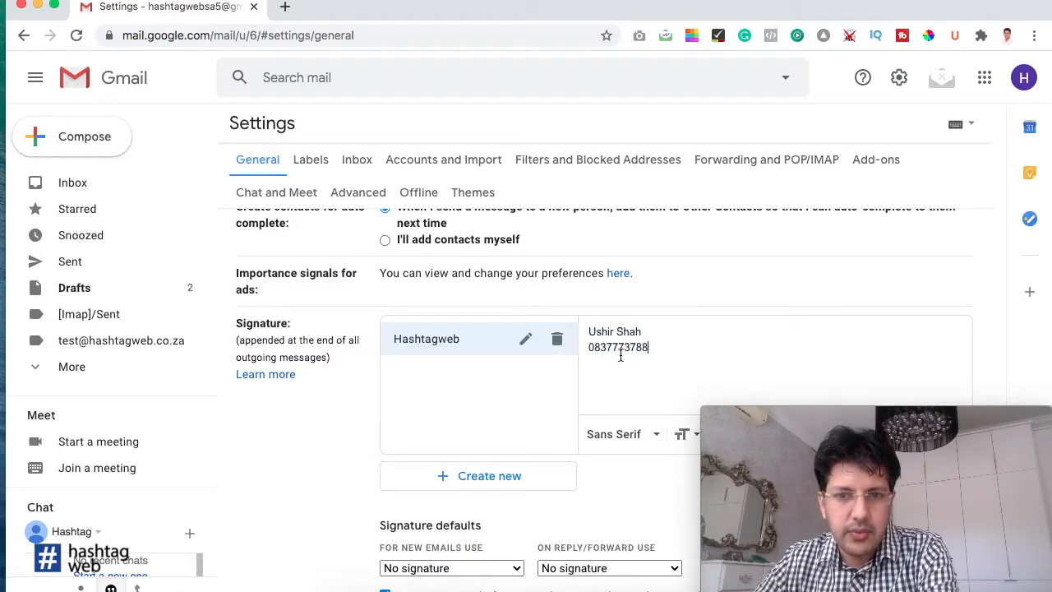
{"action": "scroll", "coordinate": [577, 407], "scroll_direction": "down", "scroll_amount": 1}
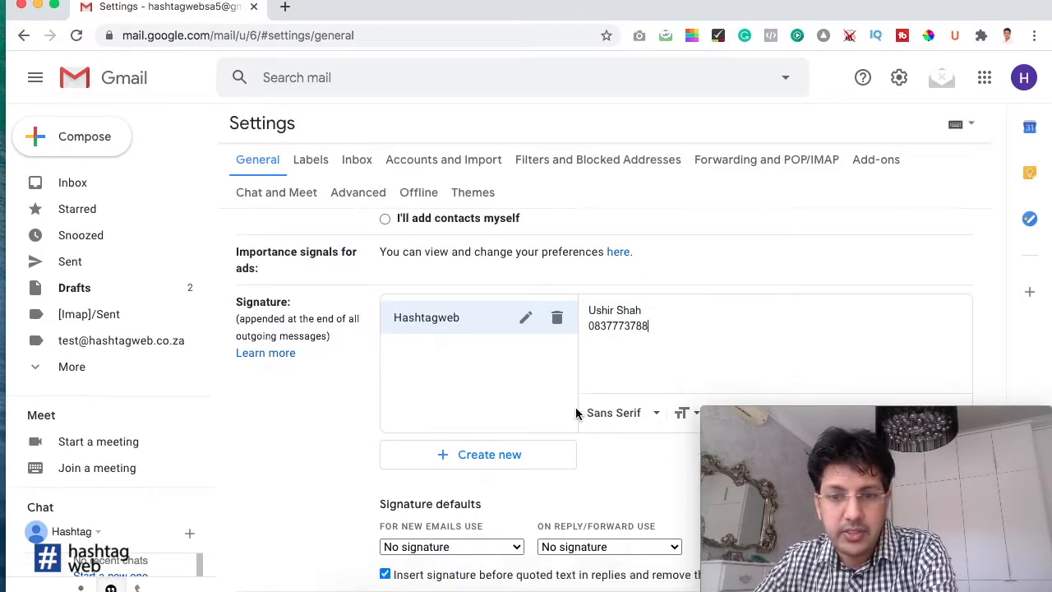
{"action": "scroll", "coordinate": [525, 444], "scroll_direction": "down", "scroll_amount": 3}
Make Hashtagweb the default signature for new emails and for replies and forwards
{"action": "scroll", "coordinate": [563, 394], "scroll_direction": "up", "scroll_amount": 2}
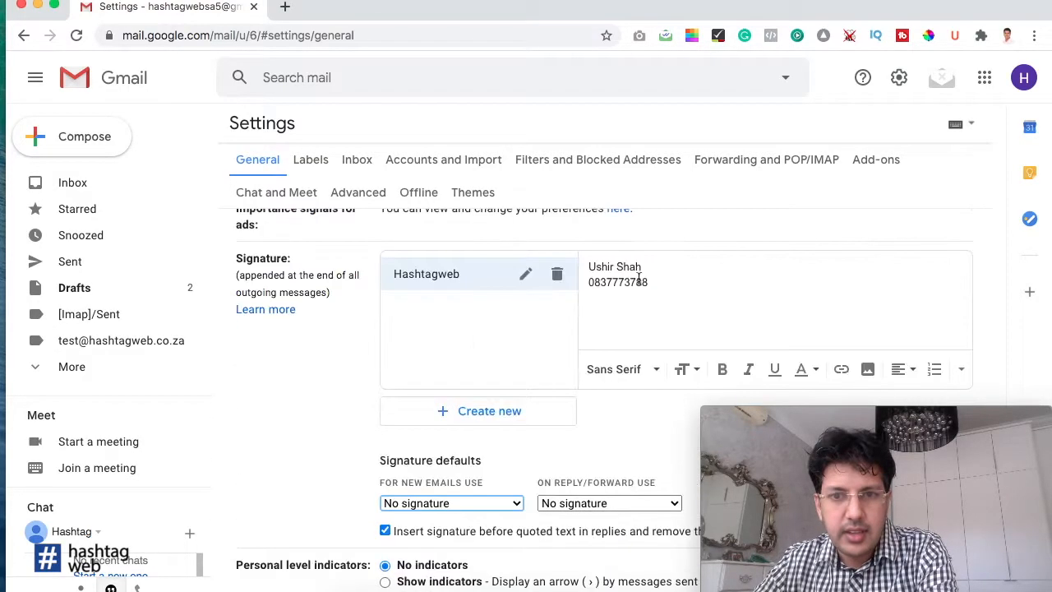
{"action": "left_click", "coordinate": [482, 504]}
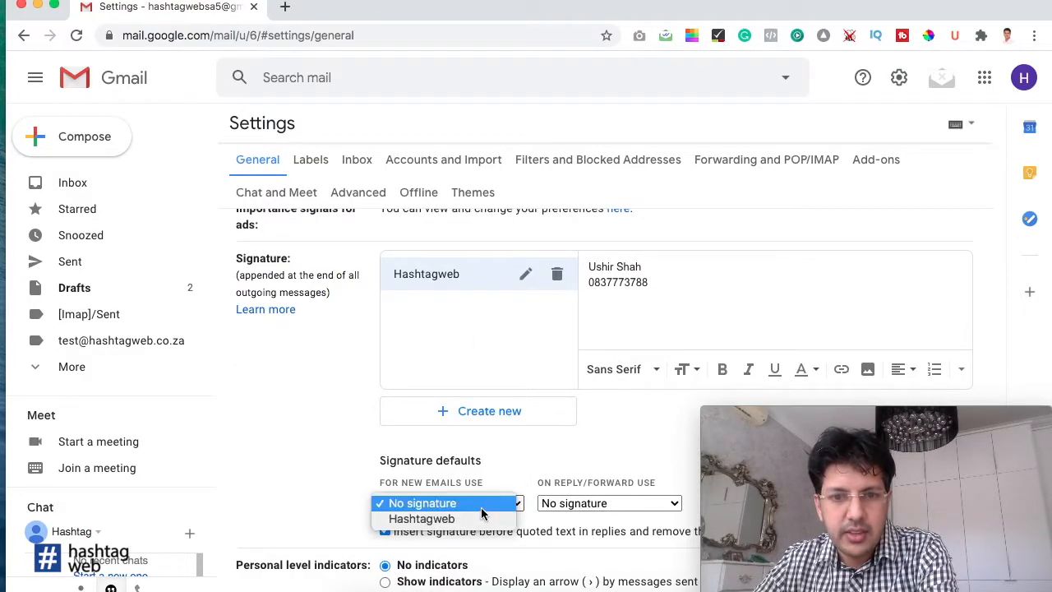
{"action": "left_click", "coordinate": [470, 519]}
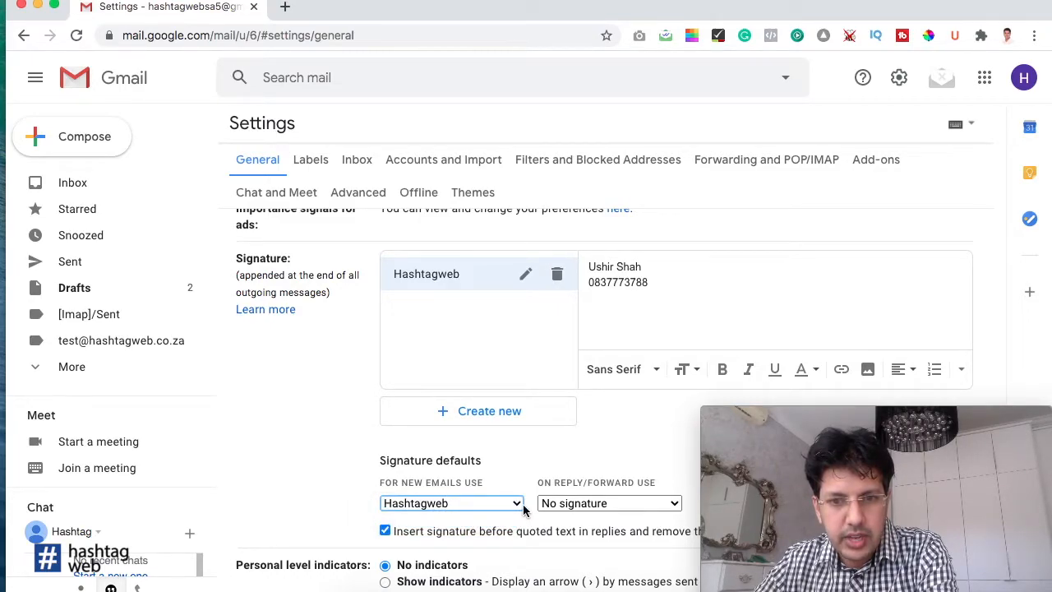
{"action": "left_click", "coordinate": [584, 504]}
{"action": "left_click", "coordinate": [579, 518]}
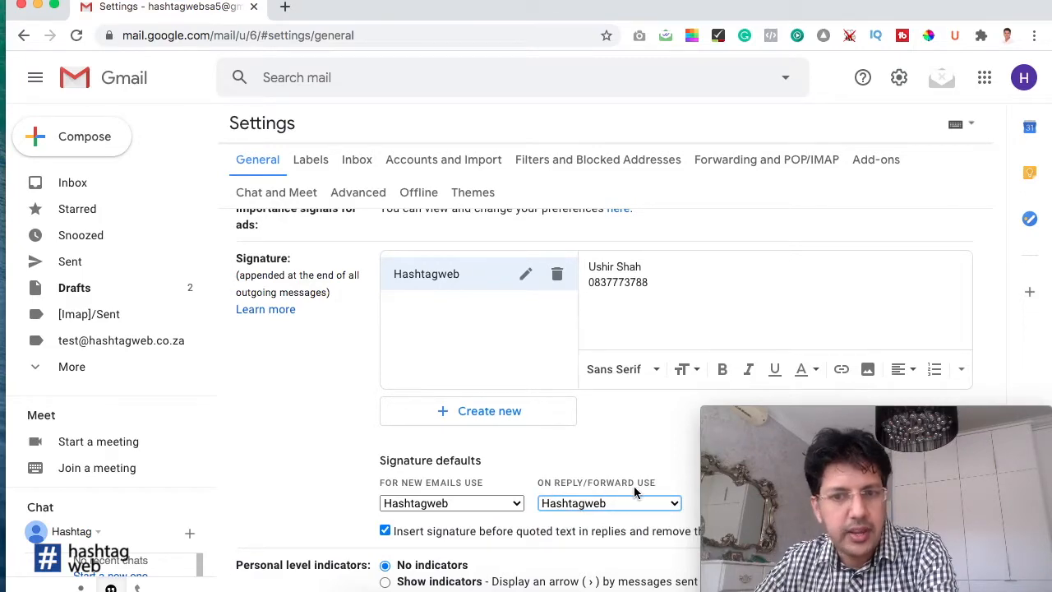
{"action": "scroll", "coordinate": [634, 490], "scroll_direction": "down", "scroll_amount": 2}
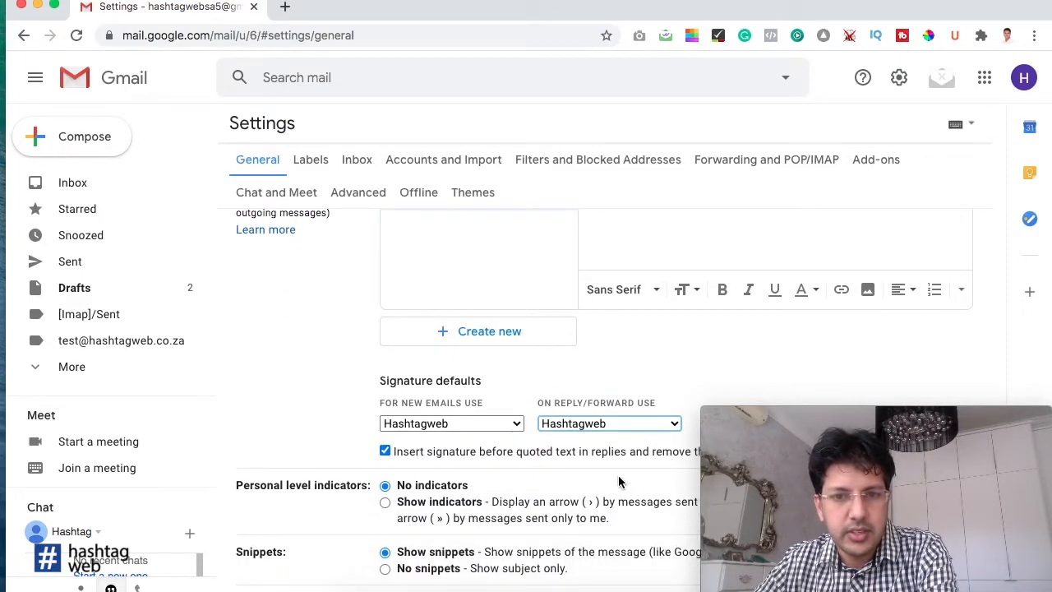
{"action": "scroll", "coordinate": [516, 450], "scroll_direction": "down", "scroll_amount": 3}
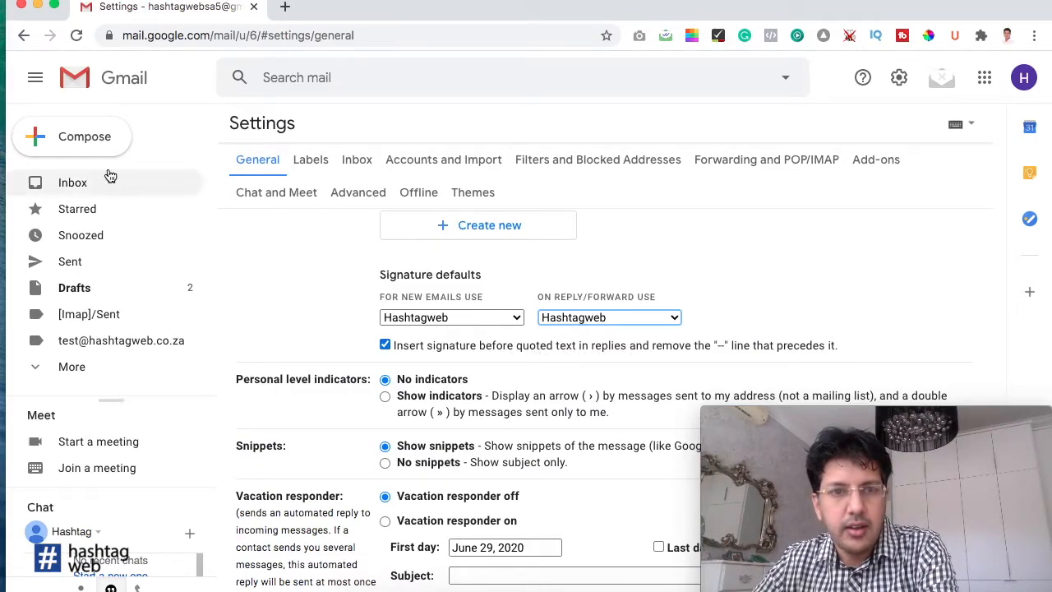
Cancel the discard-changes prompt and save the General settings changes
{"action": "left_click", "coordinate": [86, 183]}
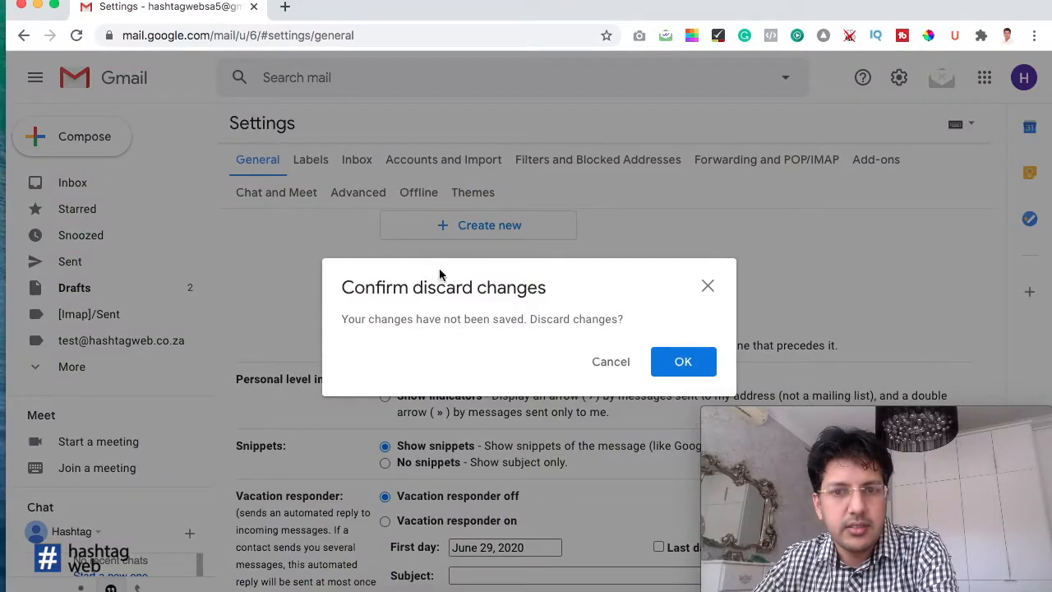
{"action": "left_click", "coordinate": [595, 367]}
{"action": "scroll", "coordinate": [539, 542], "scroll_direction": "down", "scroll_amount": 4}
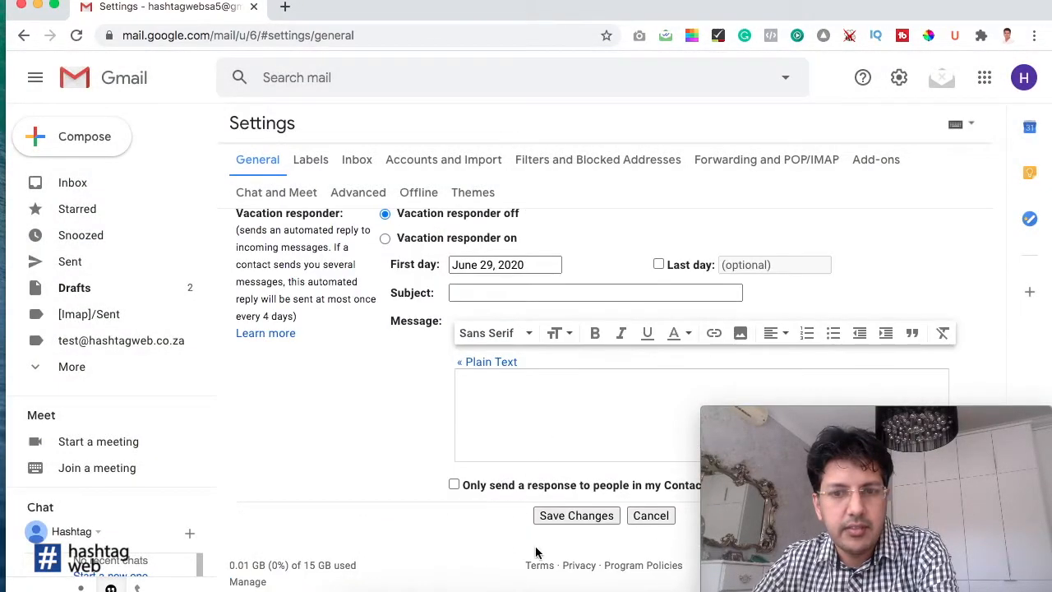
{"action": "left_click", "coordinate": [545, 516]}
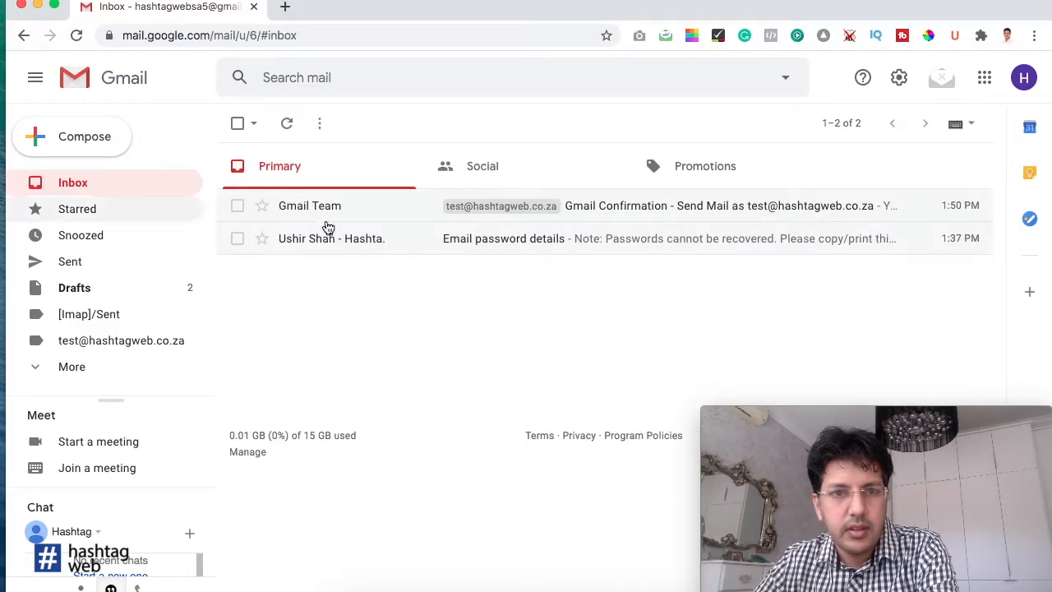
Reply to the Send Mail as confirmation email and check the Hashtagweb signature is inserted
{"action": "left_click", "coordinate": [374, 217]}
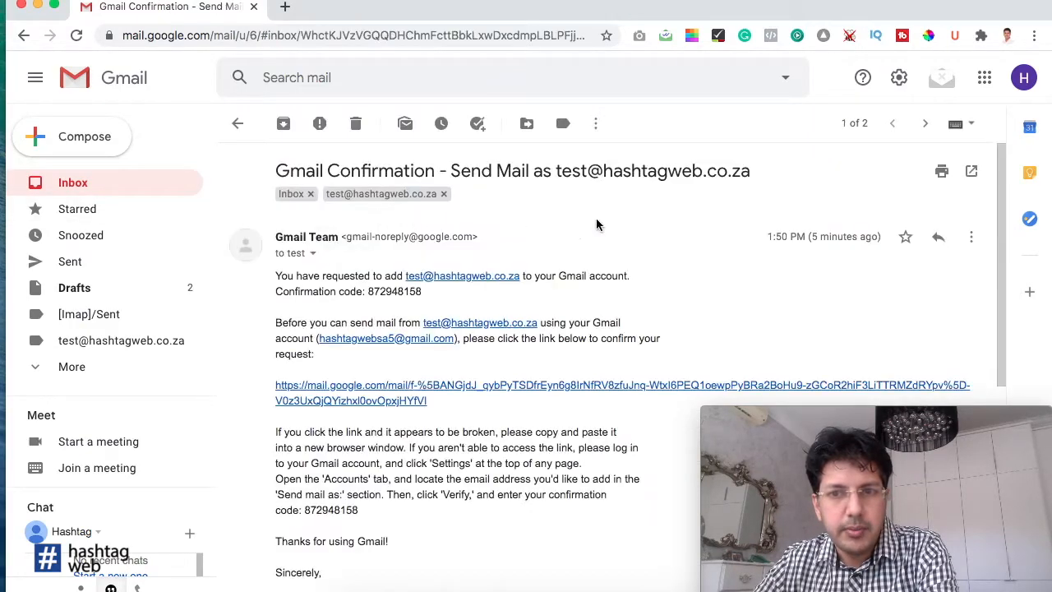
{"action": "left_click", "coordinate": [937, 237]}
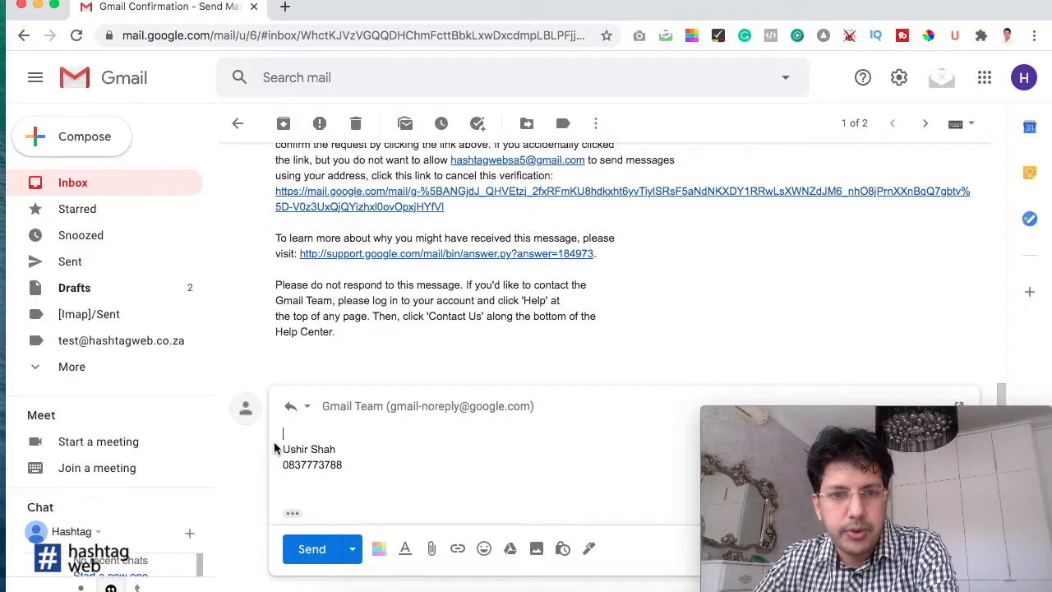
{"action": "left_click_drag", "start_coordinate": [281, 448], "coordinate": [342, 469]}
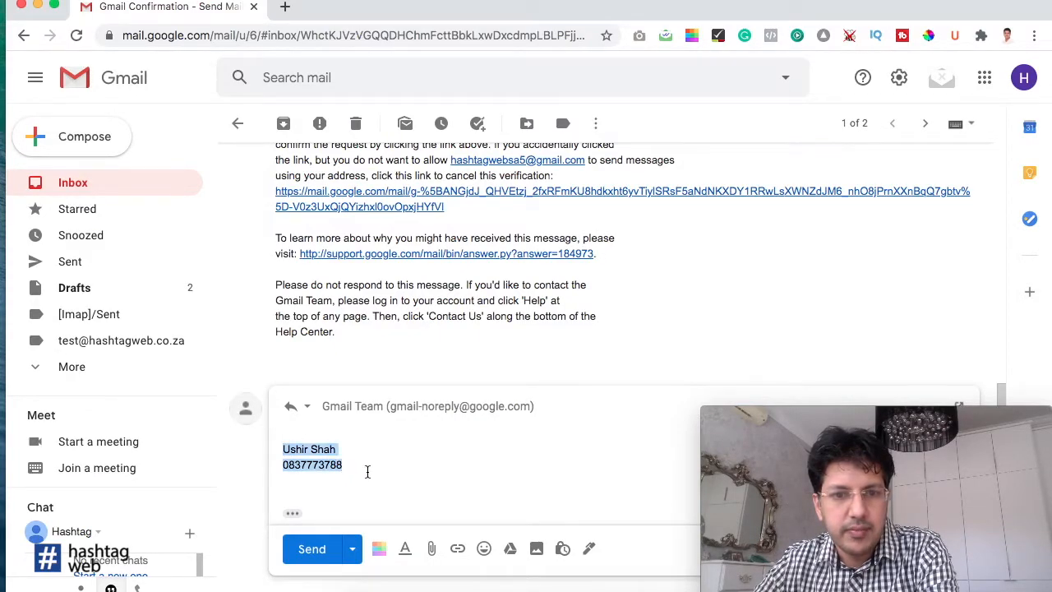
{"action": "left_click", "coordinate": [367, 471]}
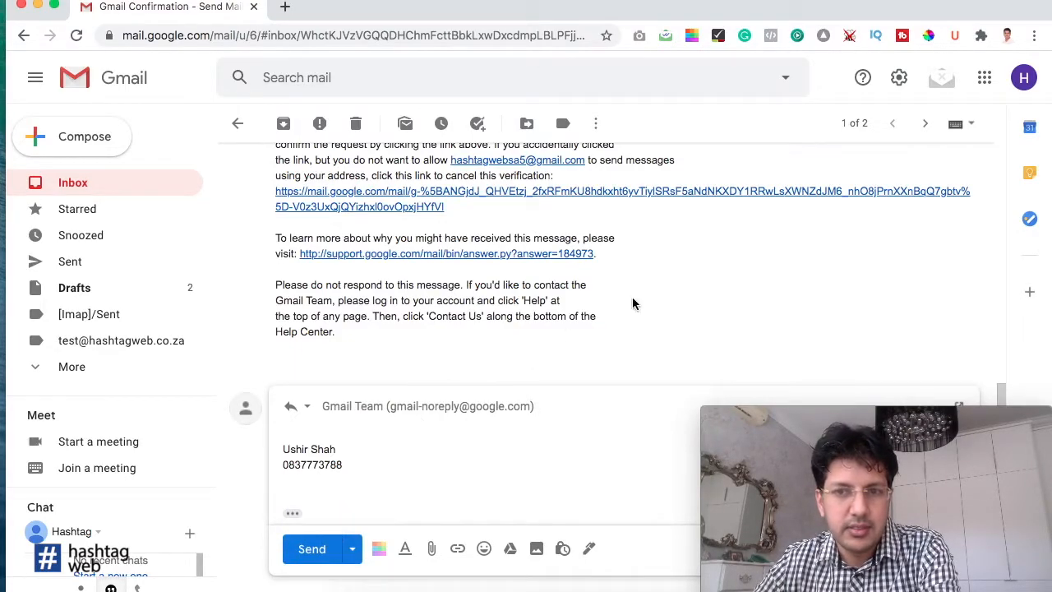
Go from settings back to the inbox and view the custom-domain label's messages
{"action": "left_click", "coordinate": [898, 77]}
{"action": "left_click", "coordinate": [882, 161]}
{"action": "left_click", "coordinate": [119, 182]}
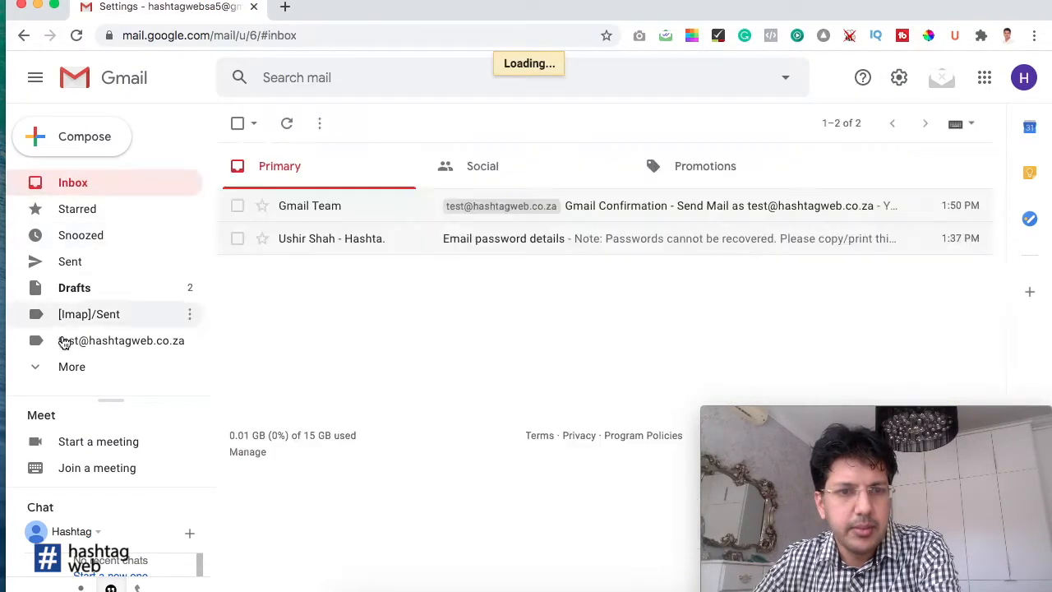
{"action": "left_click", "coordinate": [54, 344]}
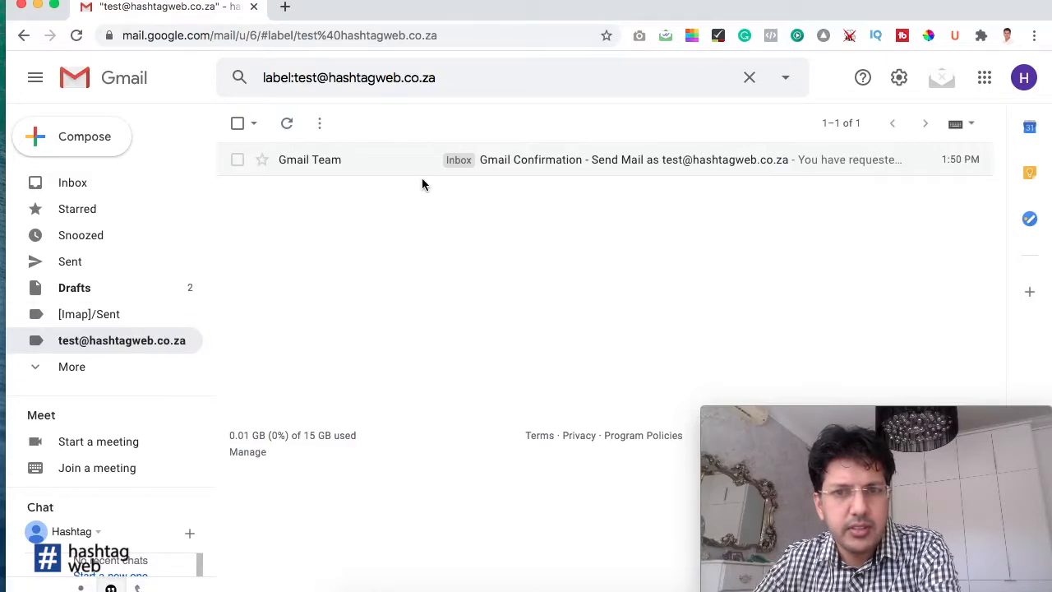
{"action": "left_click", "coordinate": [79, 184]}
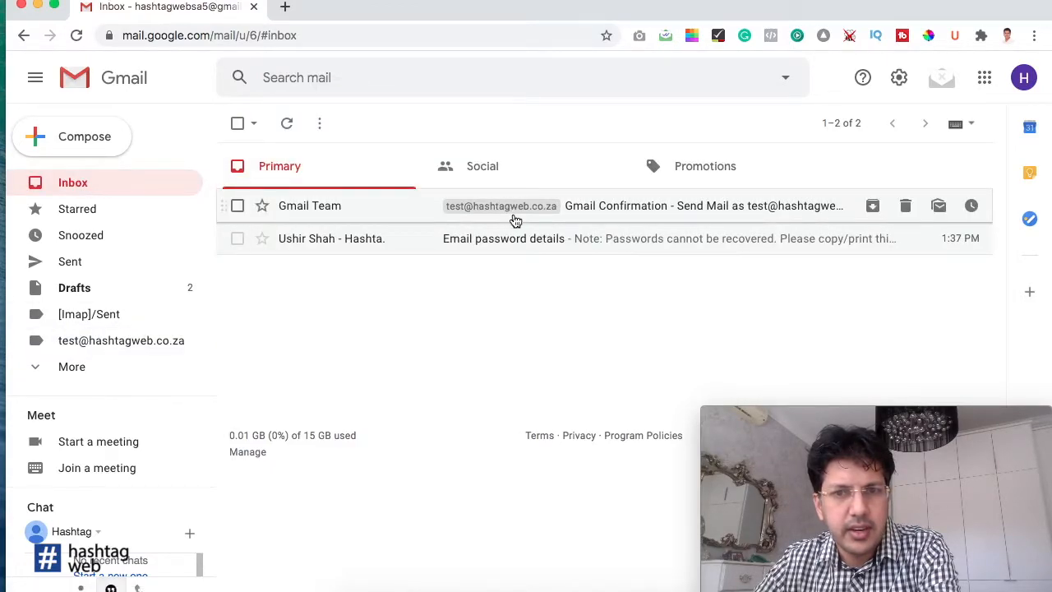
Colour the custom-domain label bright red and view its messages
{"action": "left_click", "coordinate": [190, 346]}
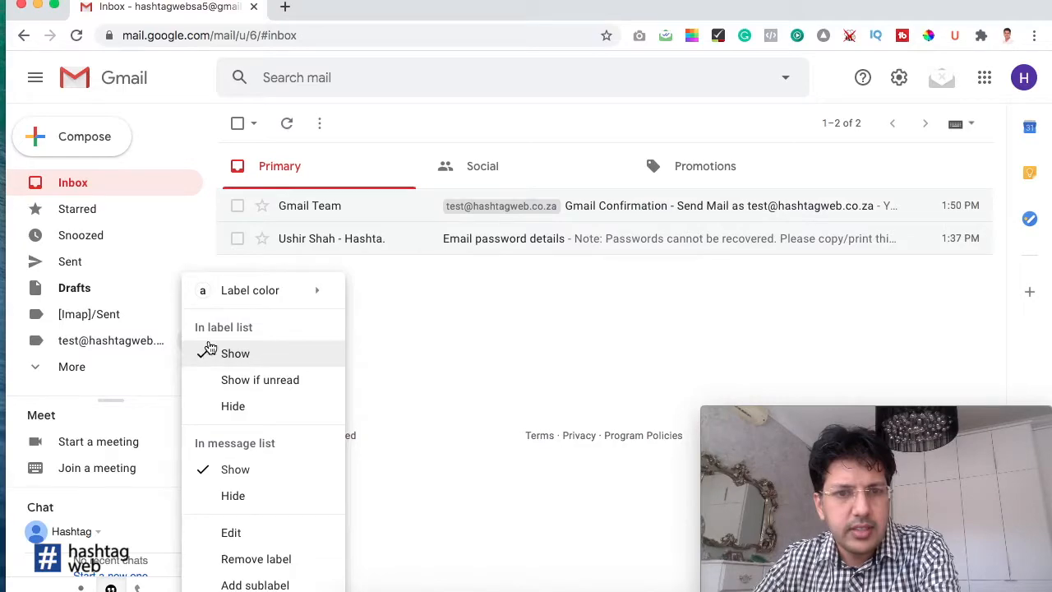
{"action": "mouse_move", "coordinate": [243, 302]}
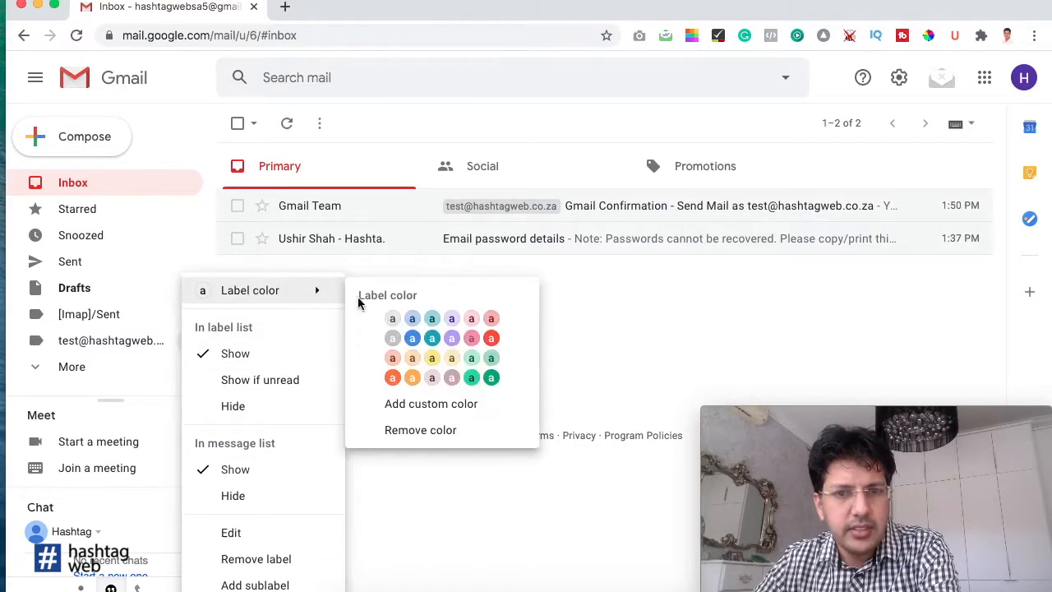
{"action": "left_click", "coordinate": [489, 339]}
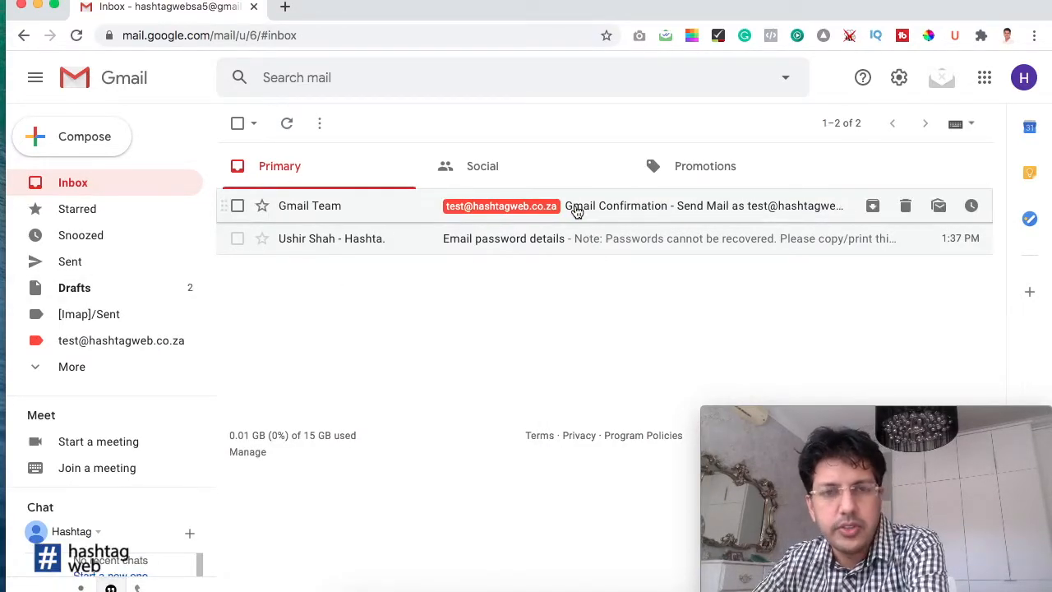
{"action": "left_click", "coordinate": [113, 341]}
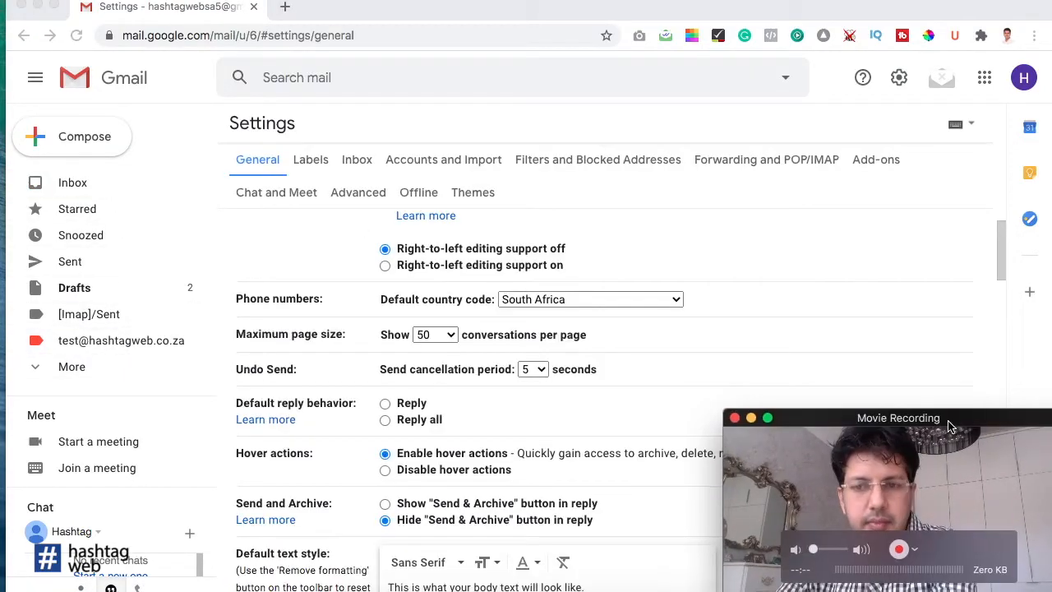
Set the Undo Send cancellation period to 30 seconds and save the changes
{"action": "left_click", "coordinate": [539, 371]}
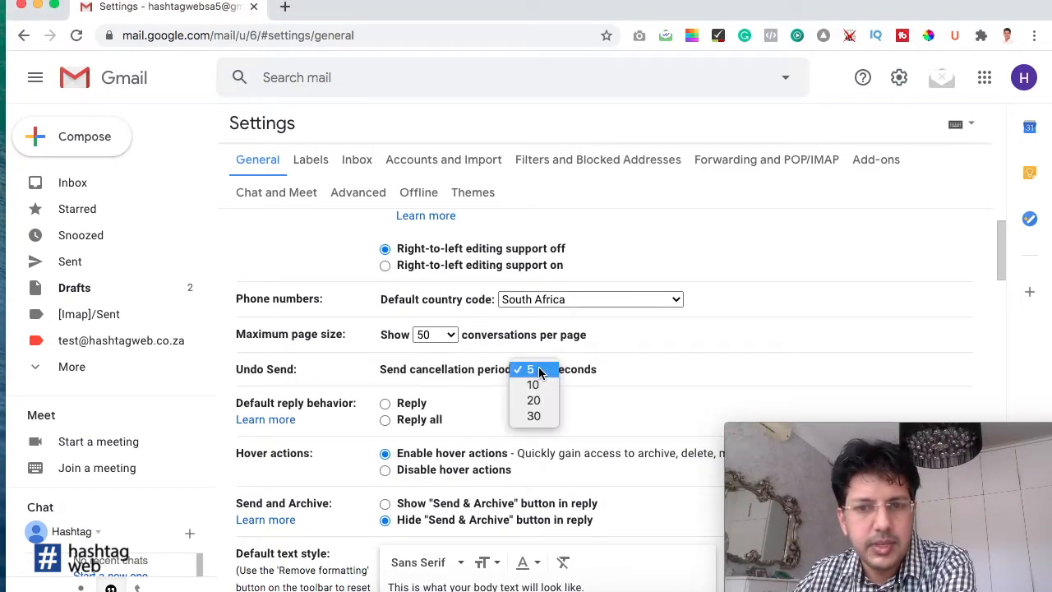
{"action": "left_click", "coordinate": [536, 416]}
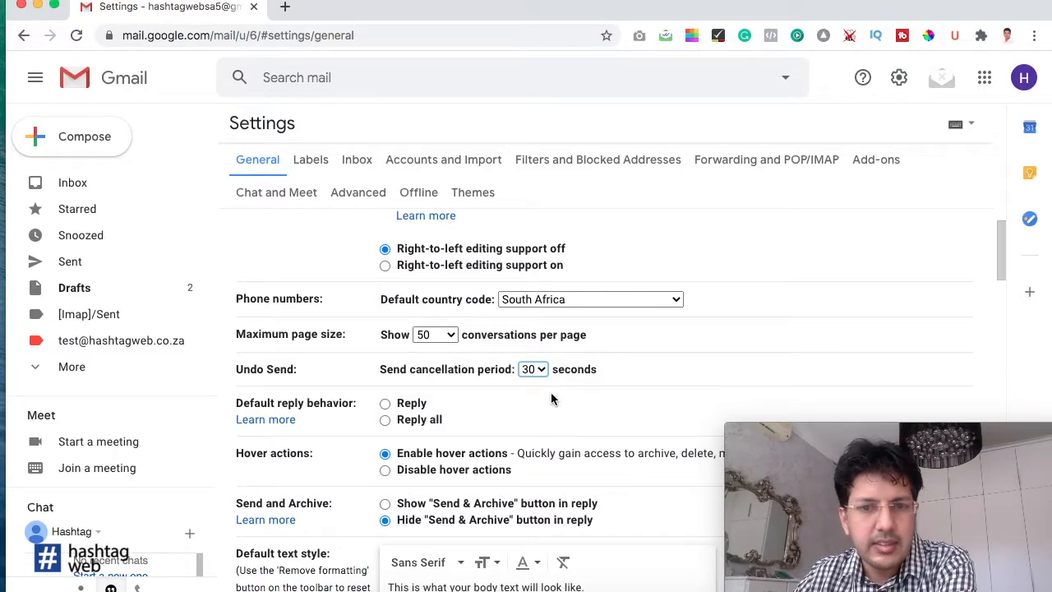
{"action": "scroll", "coordinate": [549, 399], "scroll_direction": "down", "scroll_amount": 15}
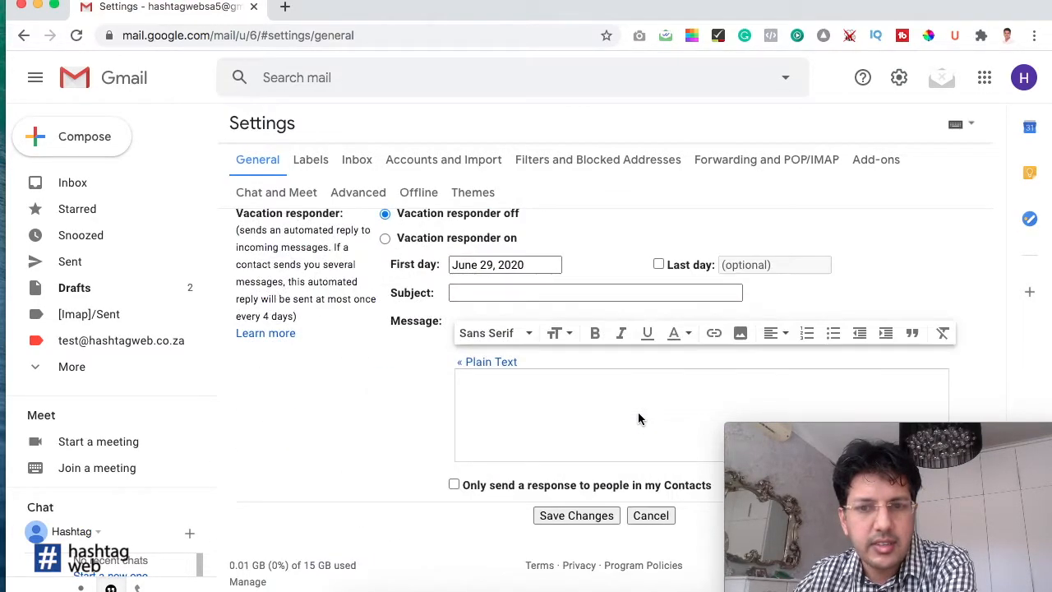
{"action": "left_click", "coordinate": [580, 516]}
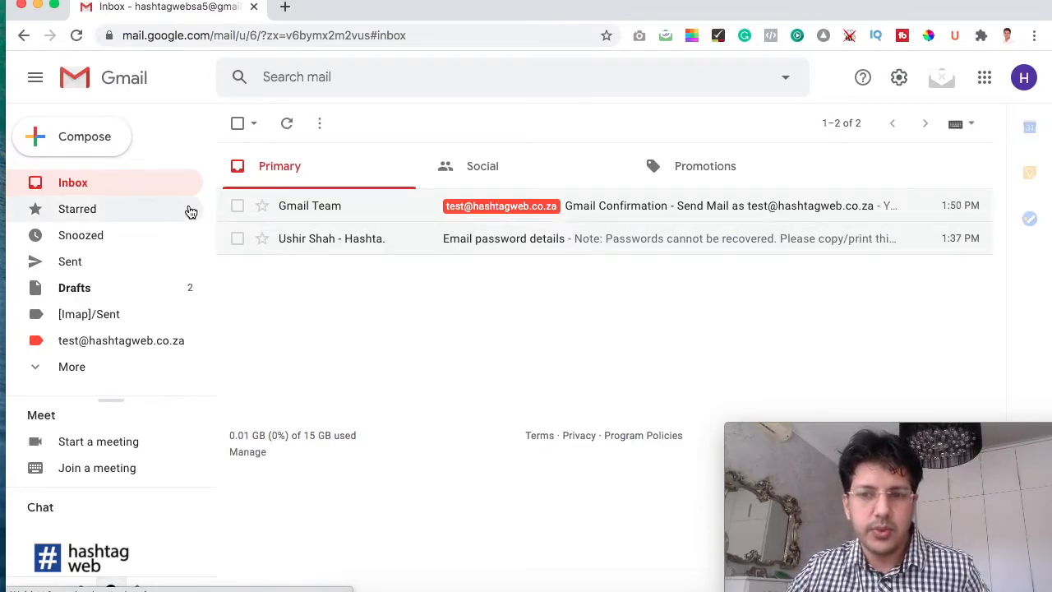
Compose a test message to the suggested recipient address and send it
{"action": "left_click", "coordinate": [105, 147]}
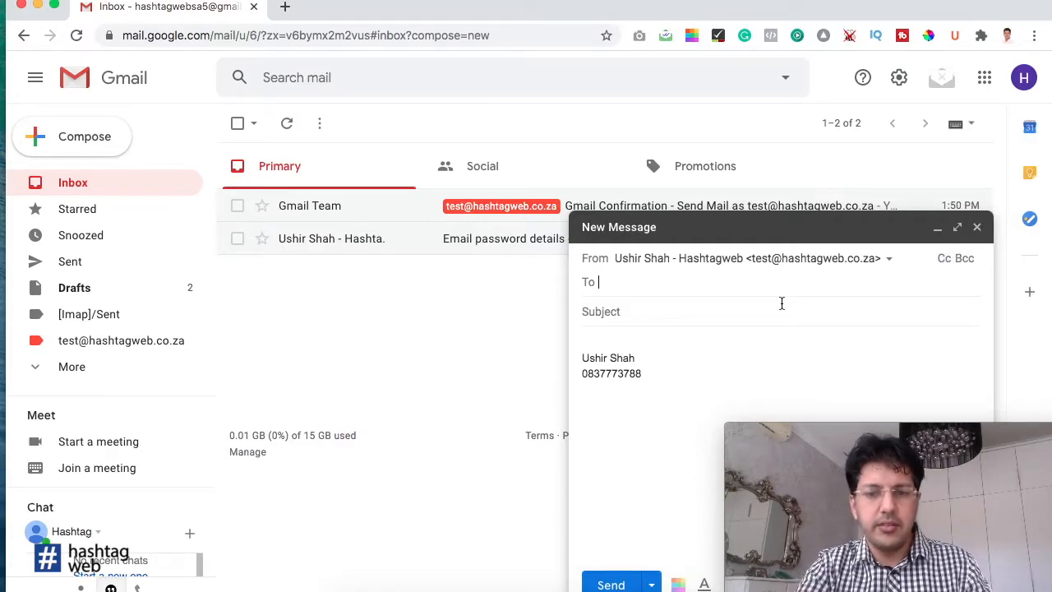
{"action": "type", "text": "ushir"}
{"action": "key", "text": "Return"}
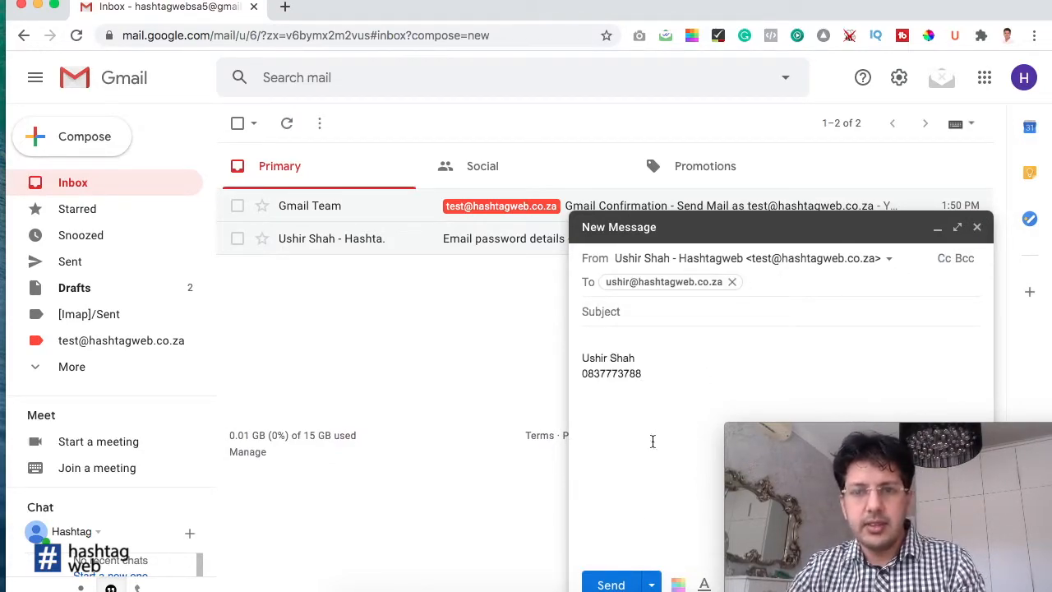
{"action": "left_click", "coordinate": [611, 584]}
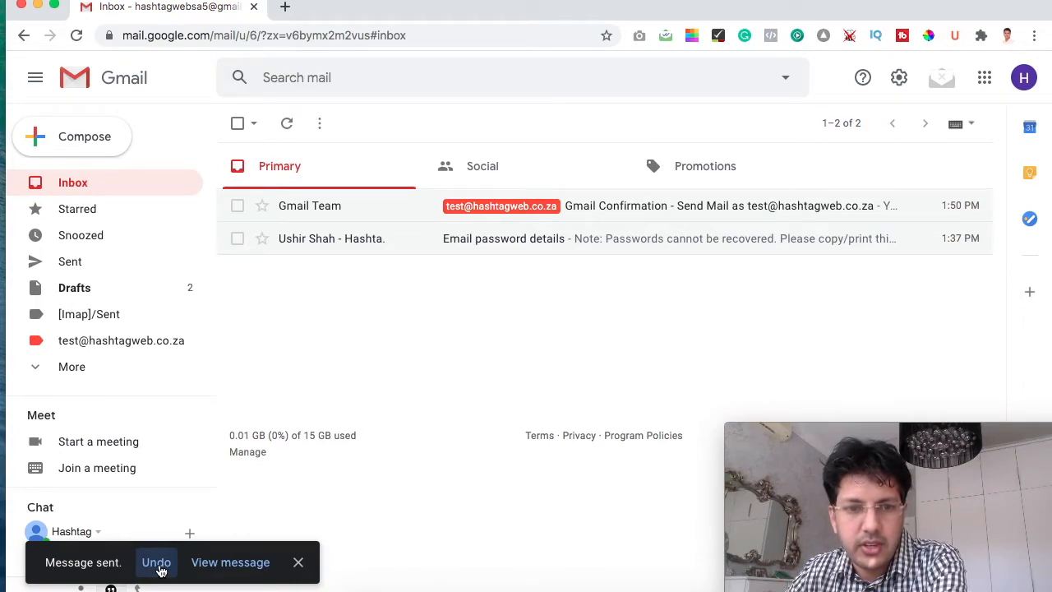
Undo the send and close the recalled message, keeping it as a draft
{"action": "left_click", "coordinate": [156, 562]}
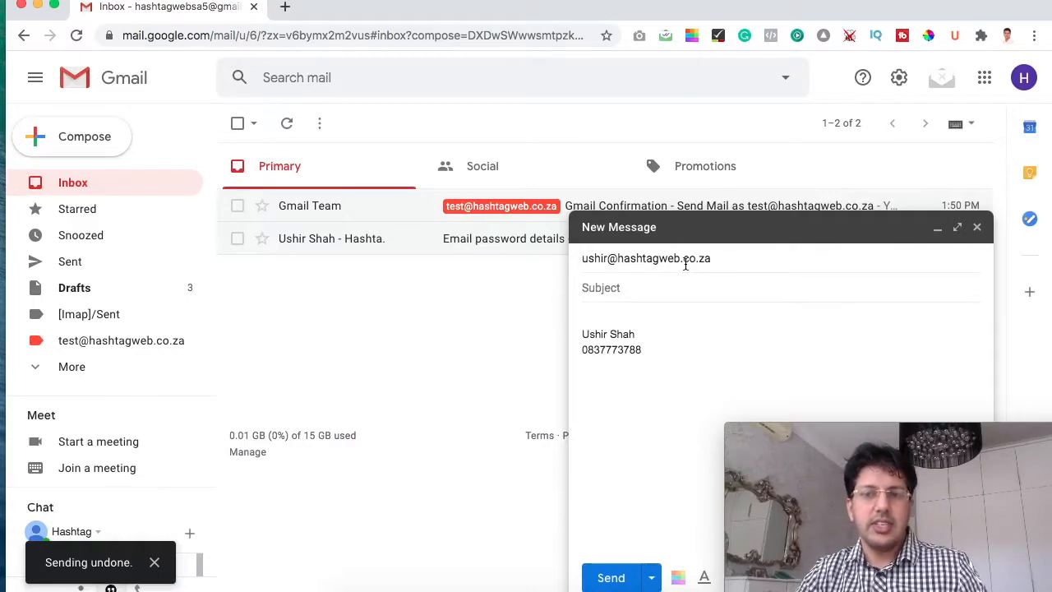
{"action": "mouse_move", "coordinate": [685, 264]}
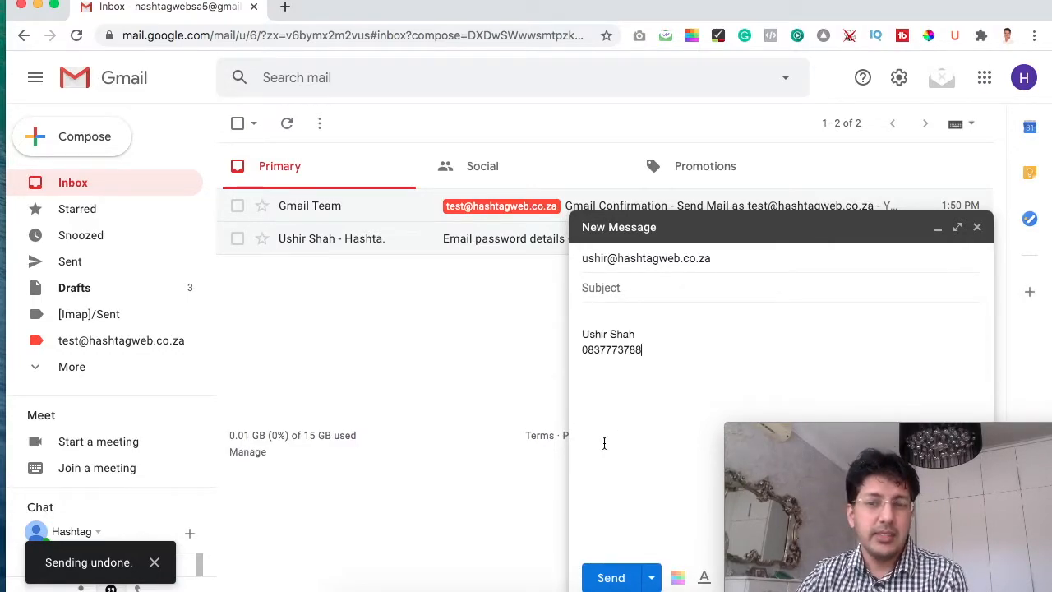
{"action": "left_click", "coordinate": [976, 229]}
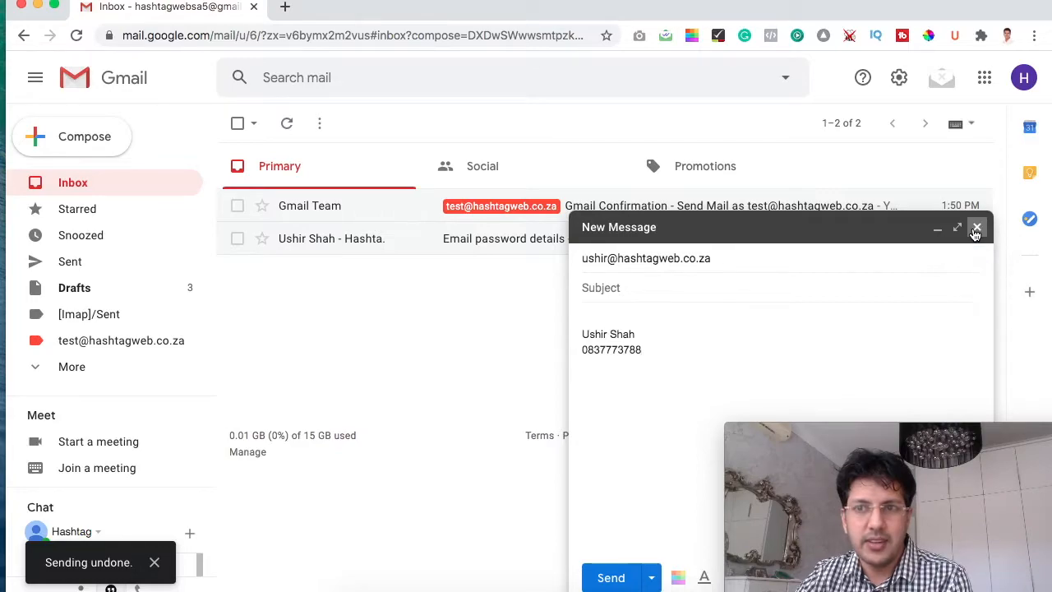
{"action": "left_click", "coordinate": [899, 79]}
{"action": "left_click", "coordinate": [883, 159]}
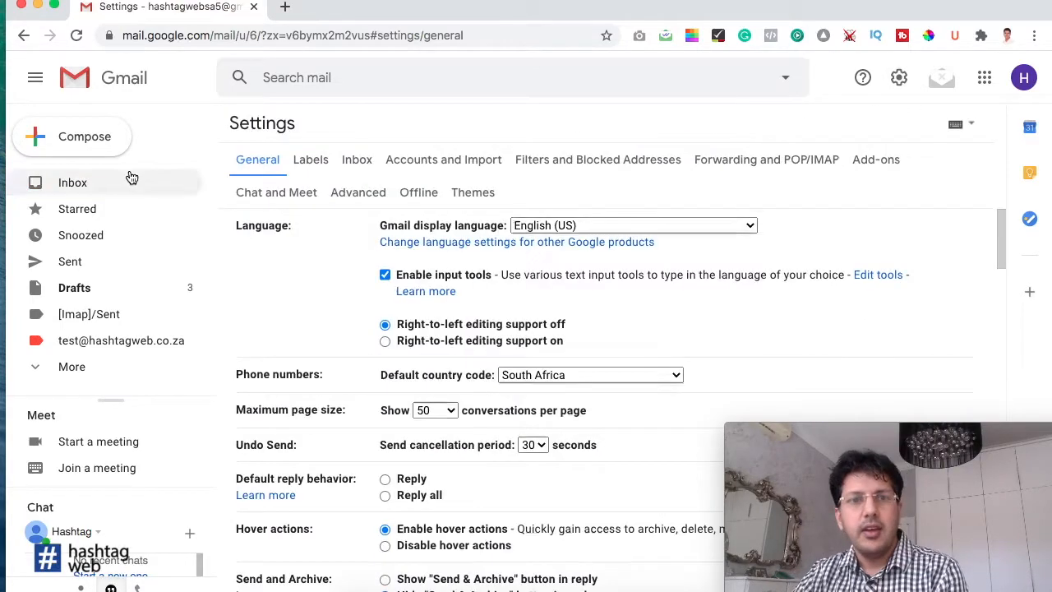
{"action": "left_click", "coordinate": [107, 182]}
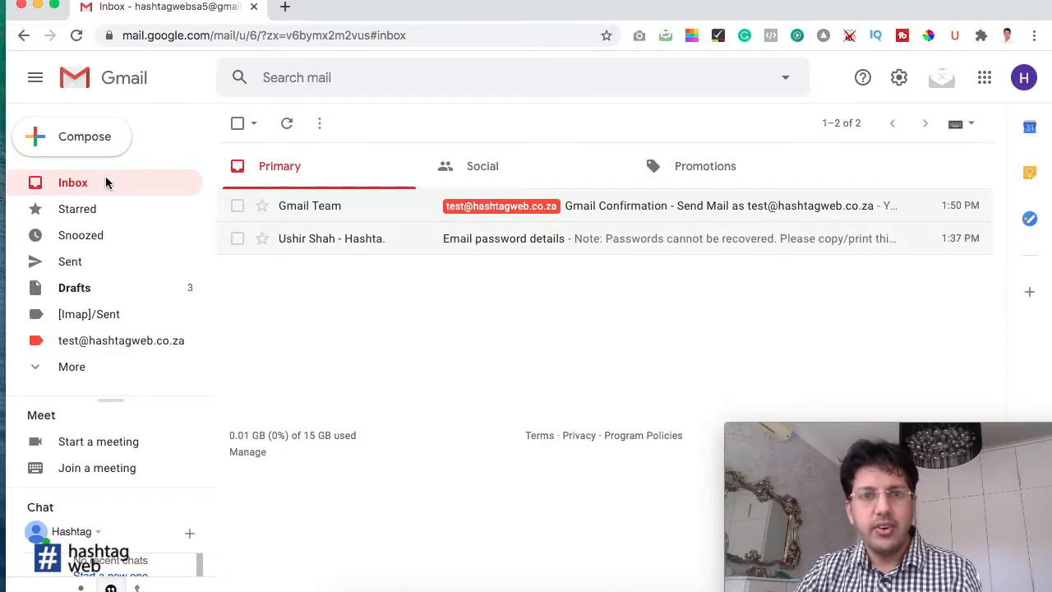